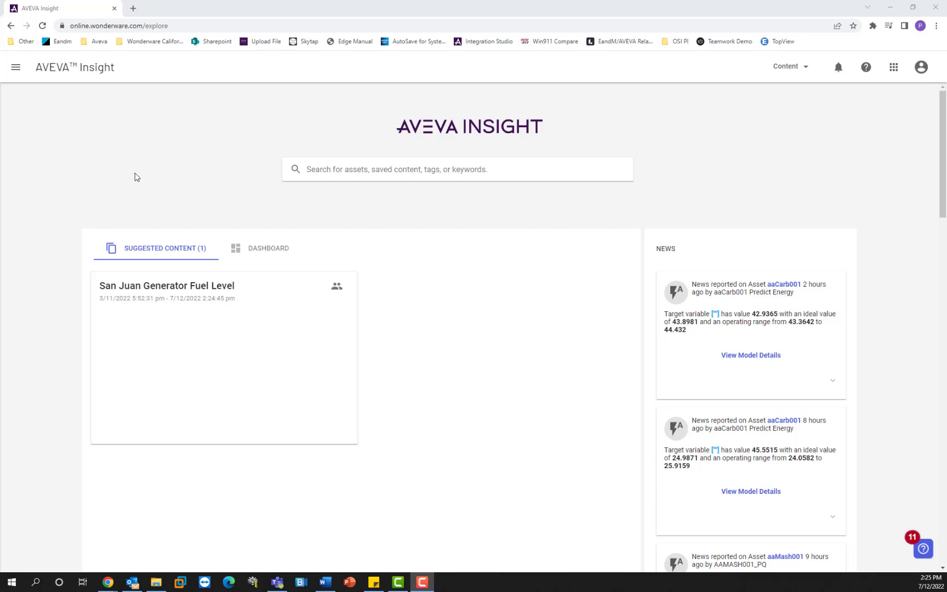
Go to the Assets list from the navigation menu and open the aaCarb026 asset page
left_click(16, 68)
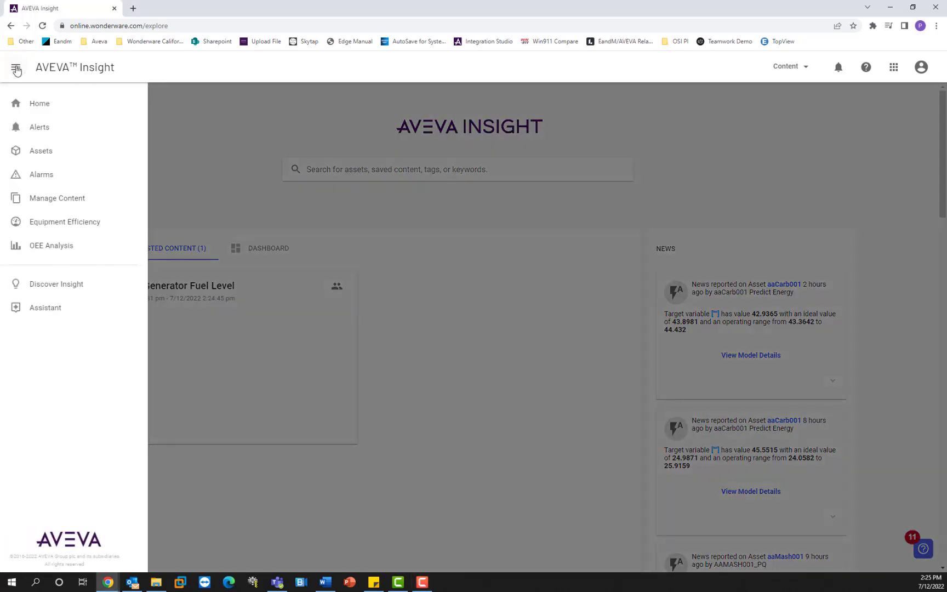
left_click(63, 152)
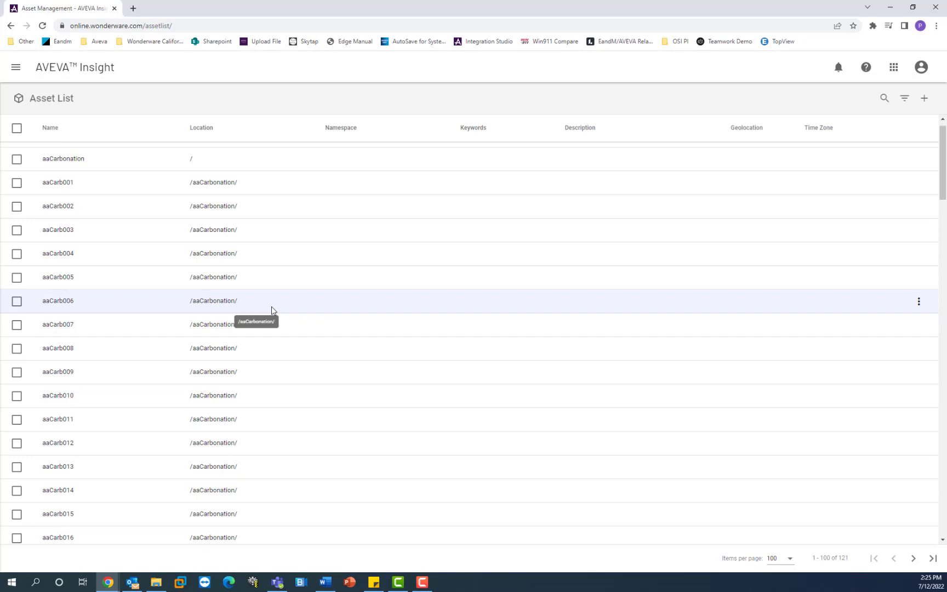
scroll(271, 311, "down", 8)
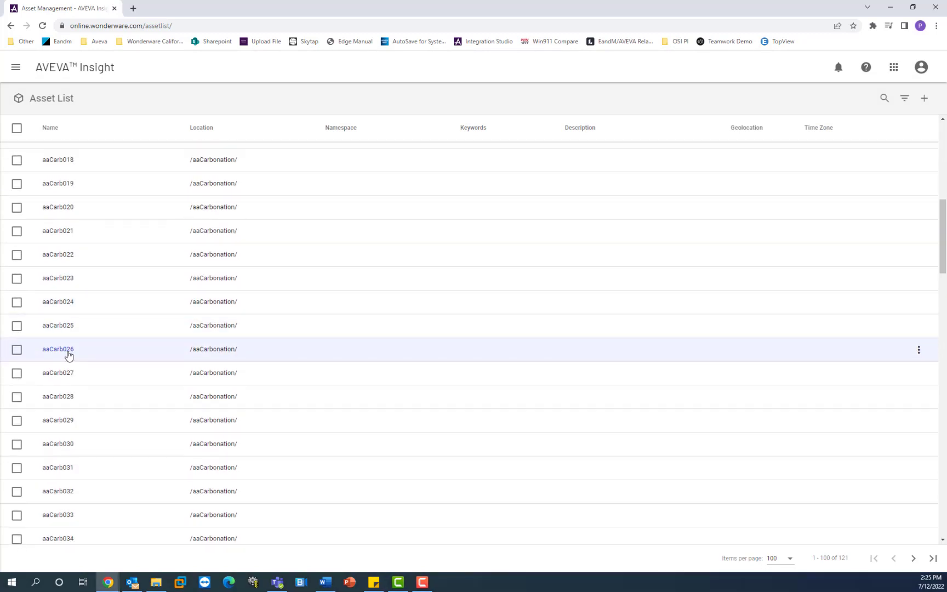
left_click(69, 353)
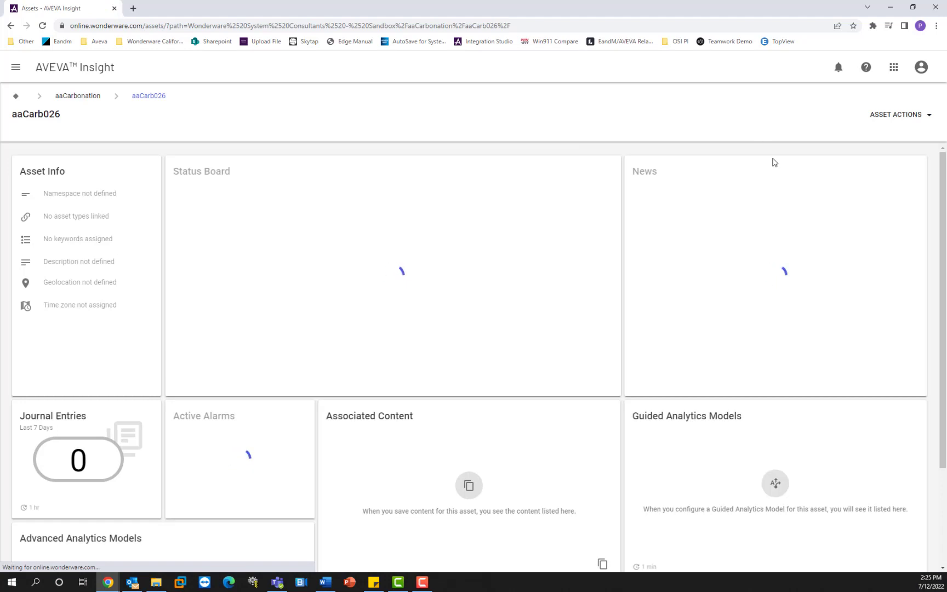
Add an Advanced Analytics model for aaCarb026, dismiss the history-load notification and close the views list
left_click(900, 115)
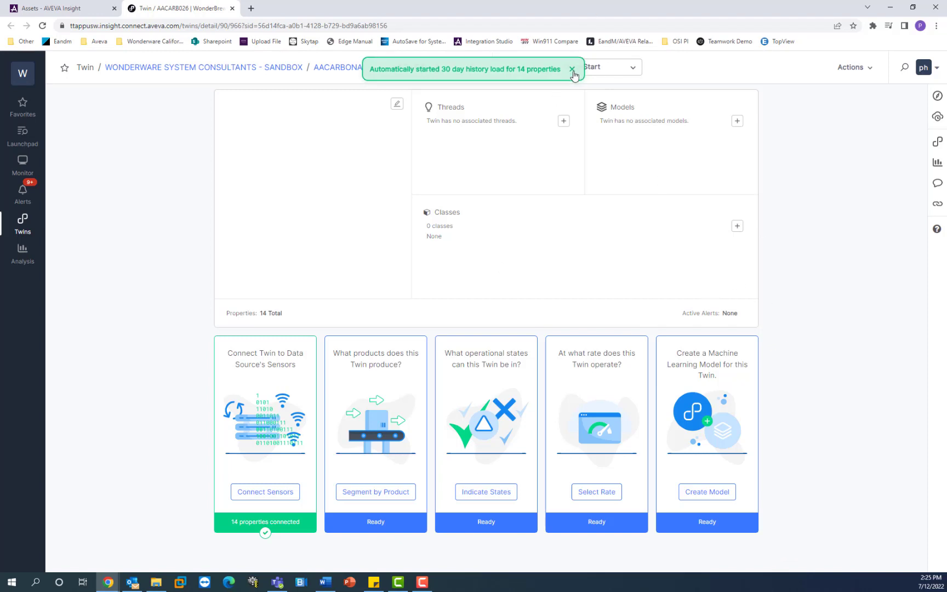
left_click(600, 67)
left_click(191, 175)
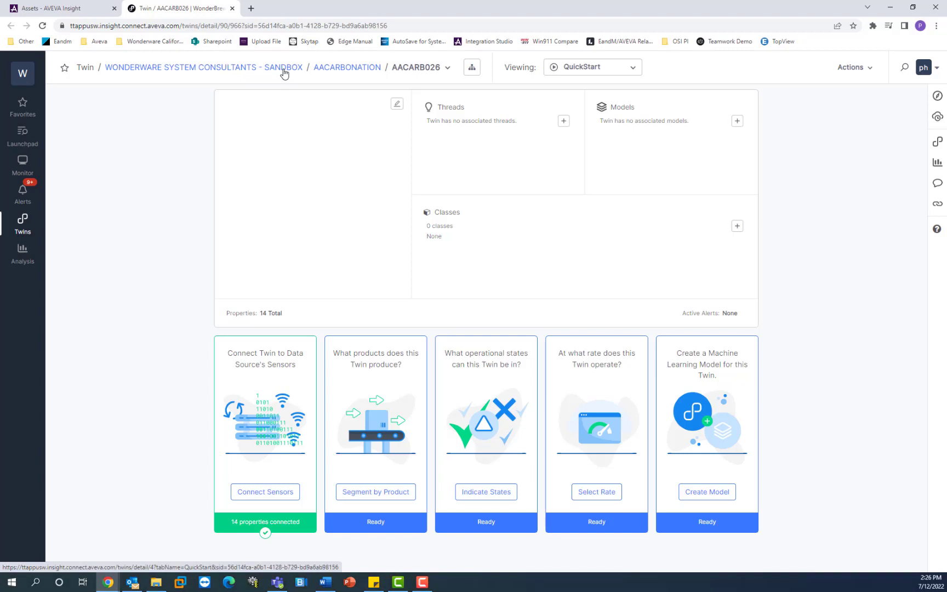
Browse the list of AACARB026's sibling twins, then close it
left_click(448, 67)
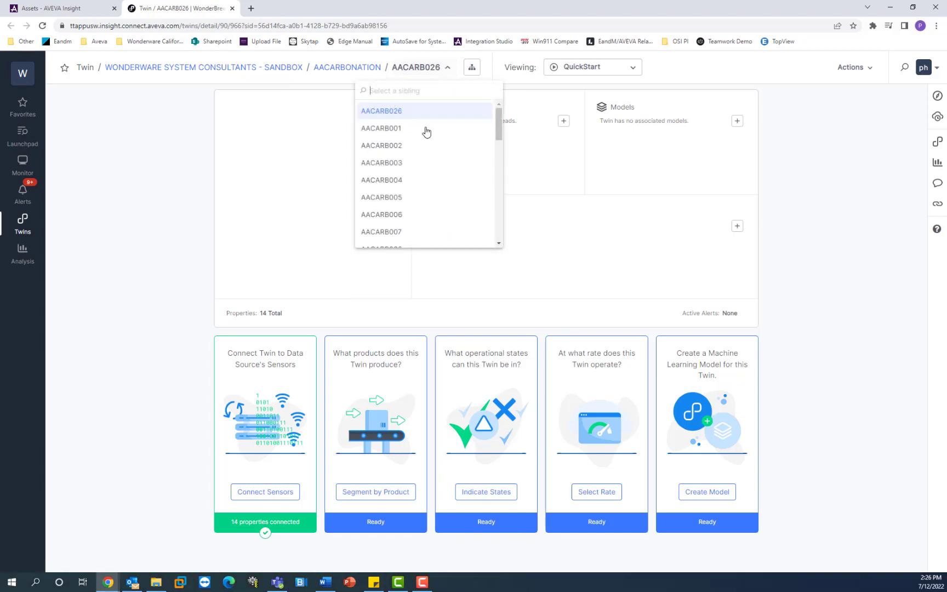
scroll(417, 159, "down", 8)
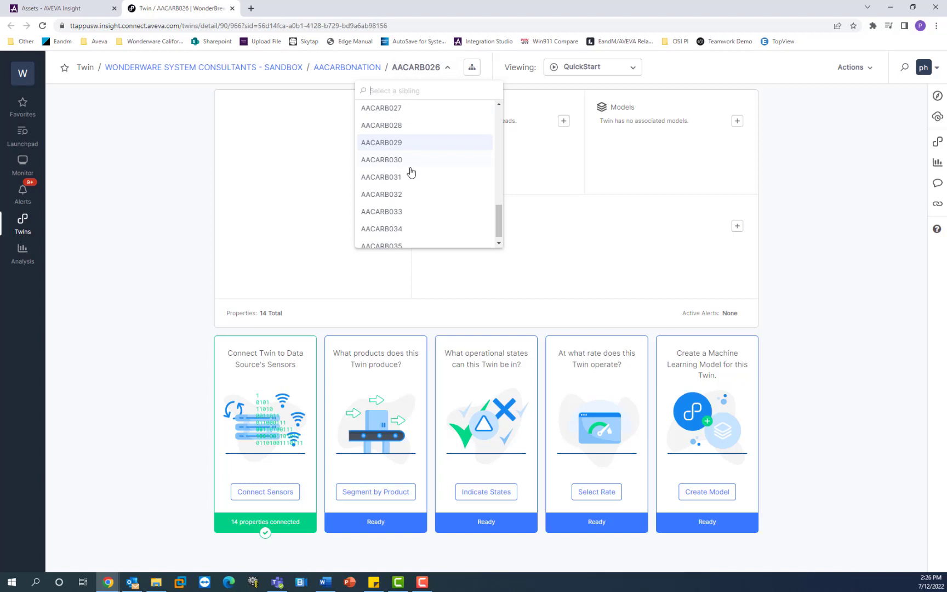
scroll(414, 175, "up", 8)
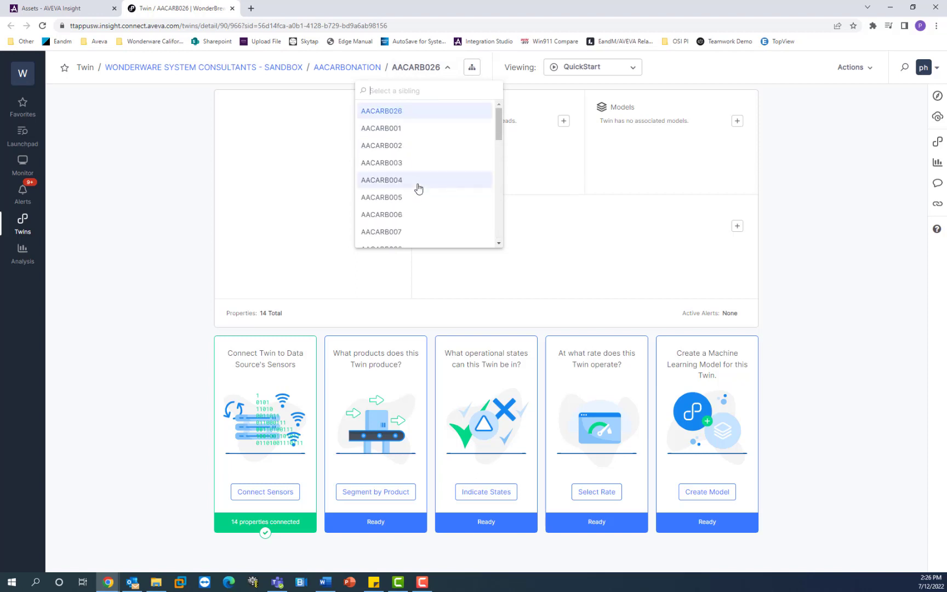
left_click(171, 191)
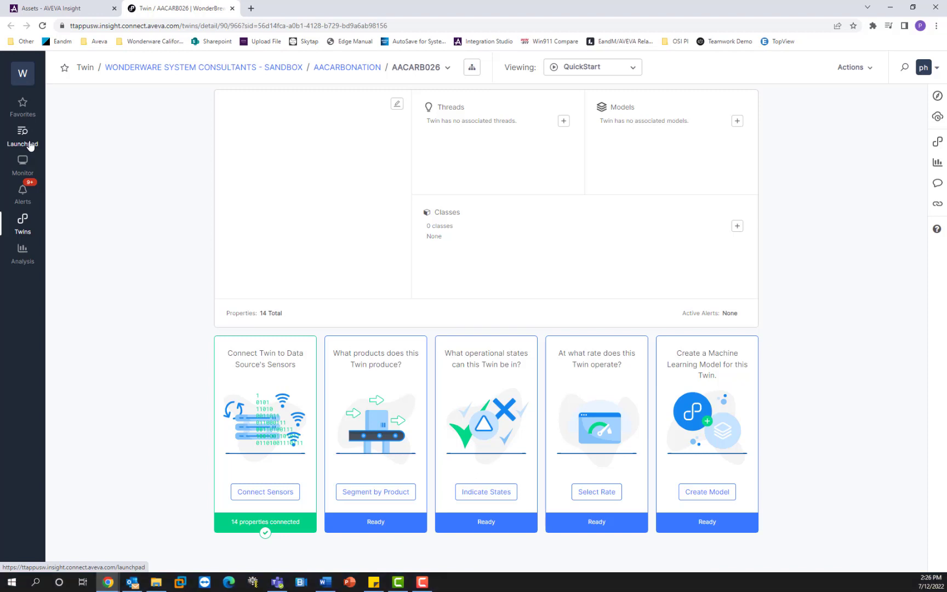
Open the Monitor production tracking dashboard and scroll through it
left_click(32, 169)
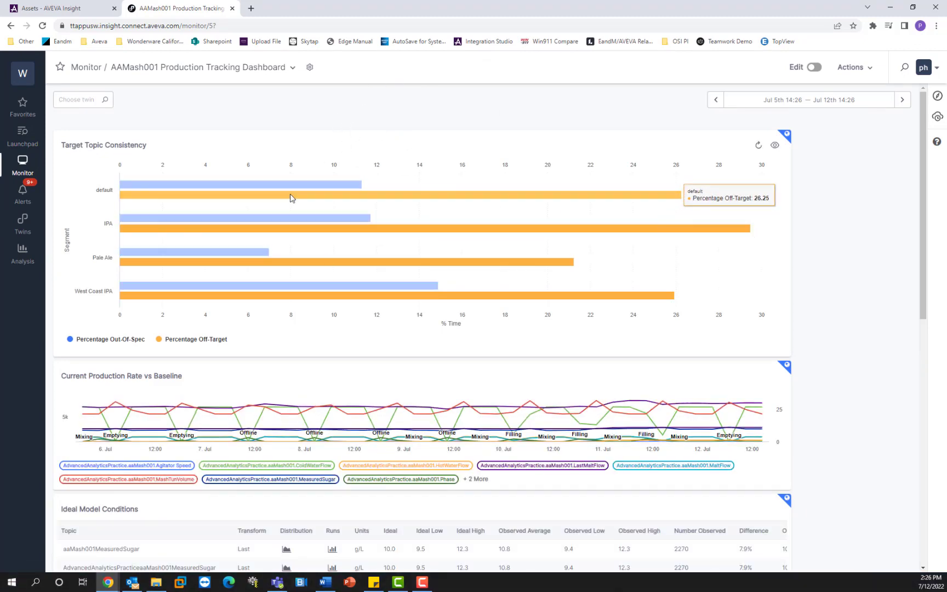
scroll(256, 245, "down", 3)
scroll(255, 245, "down", 6)
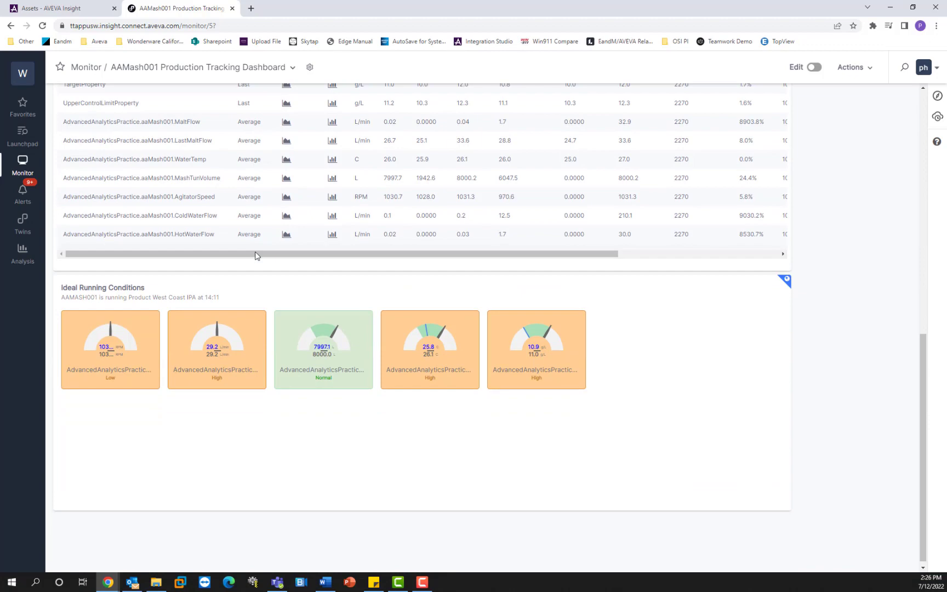
scroll(263, 267, "up", 10)
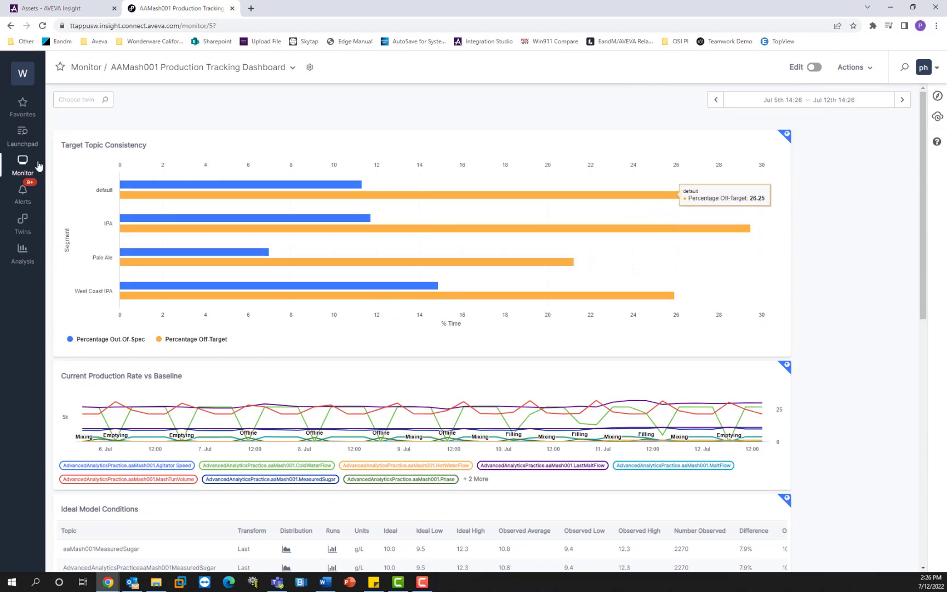
Look over the Launchpad of tools, then show the 10 active alerts
left_click(22, 135)
scroll(367, 339, "down", 10)
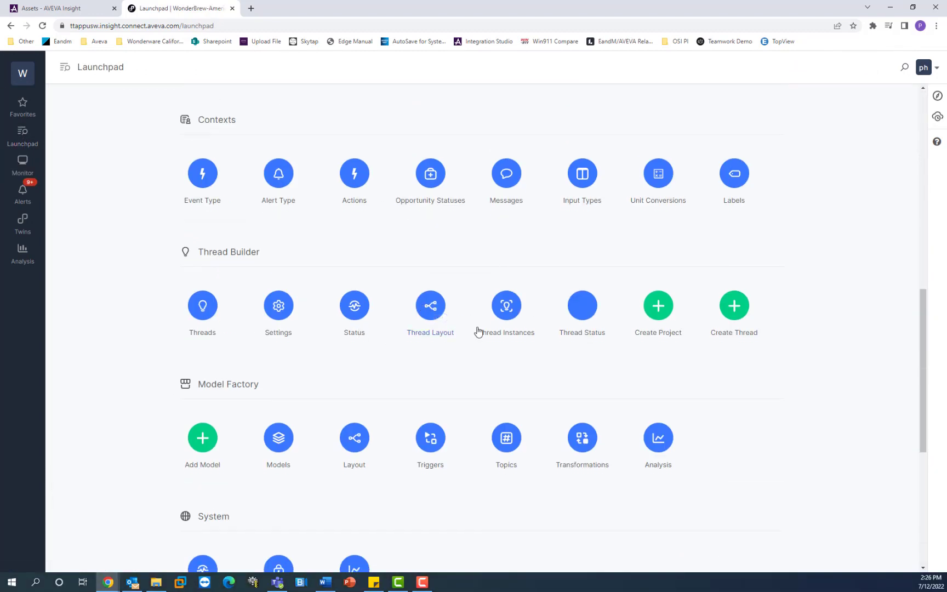
scroll(464, 323, "up", 10)
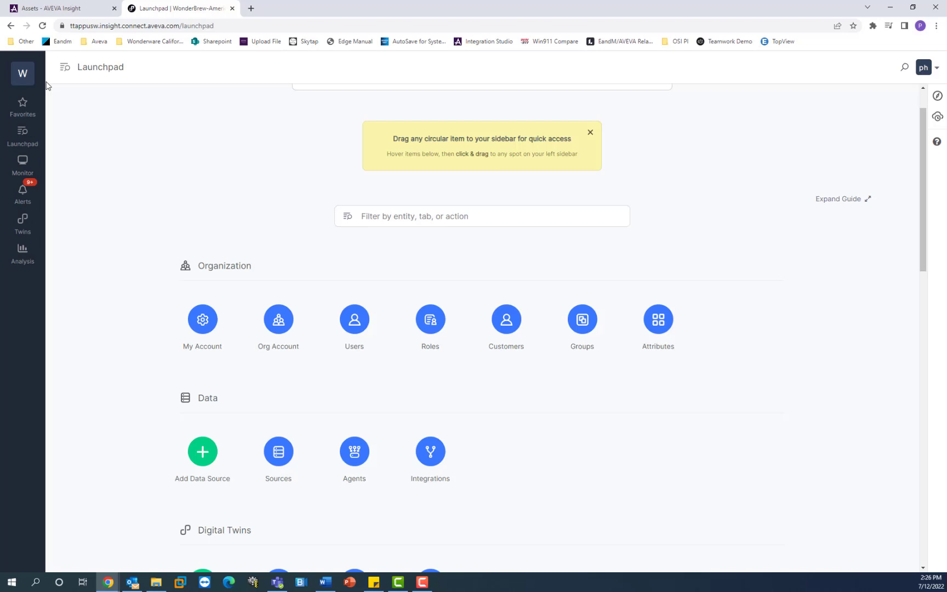
left_click(24, 206)
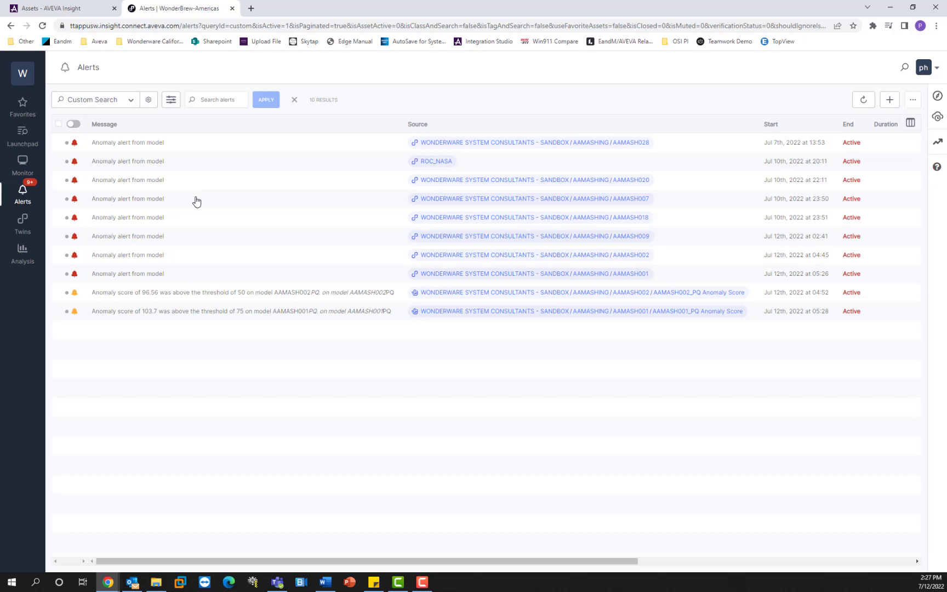
Browse all twins, then open the Analyze list with Actual Quality Drivers, Anomaly Status and Anomaly Timeline
left_click(23, 221)
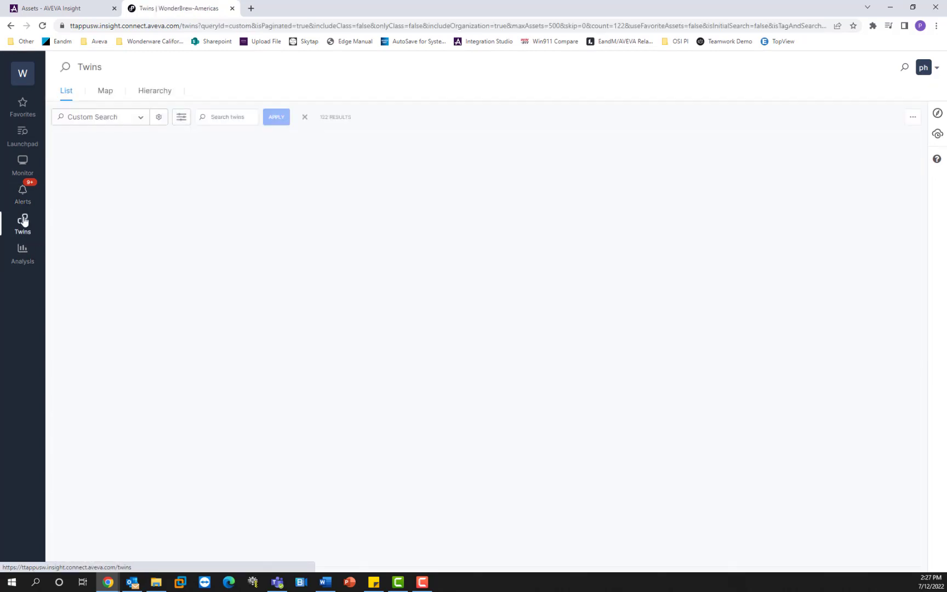
scroll(127, 230, "down", 15)
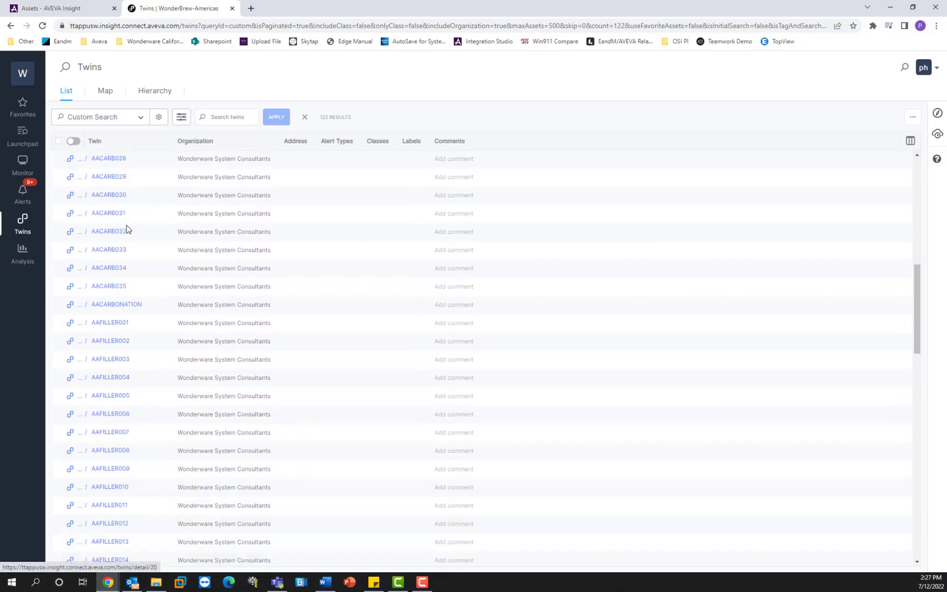
scroll(129, 239, "up", 15)
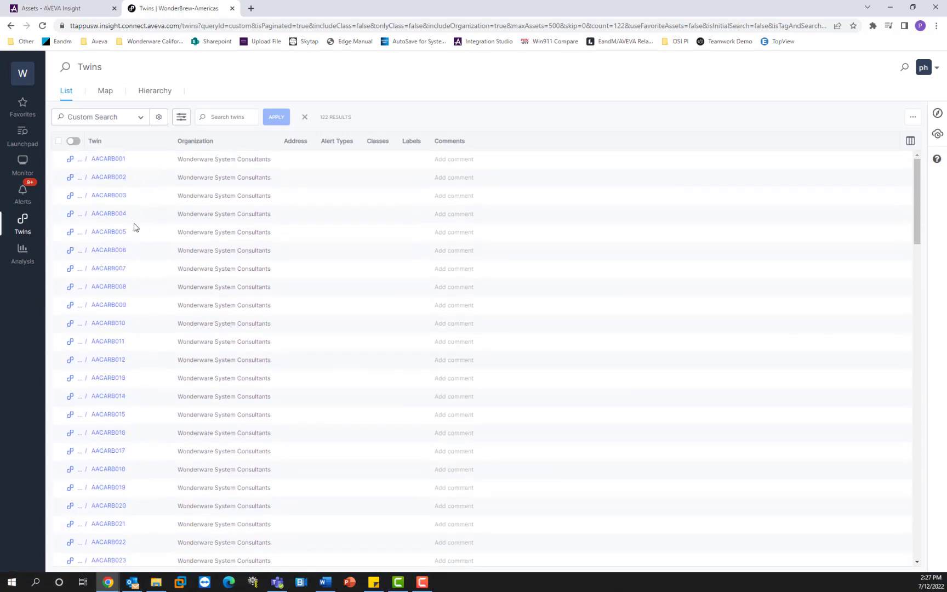
left_click(26, 253)
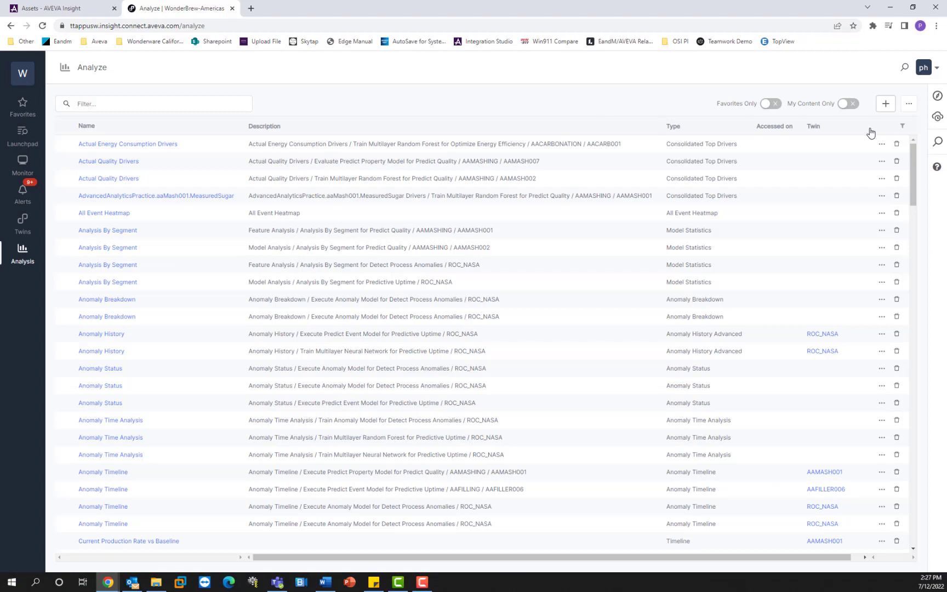
Check the active background tasks from the Navigate panel, then close the panel
left_click(938, 96)
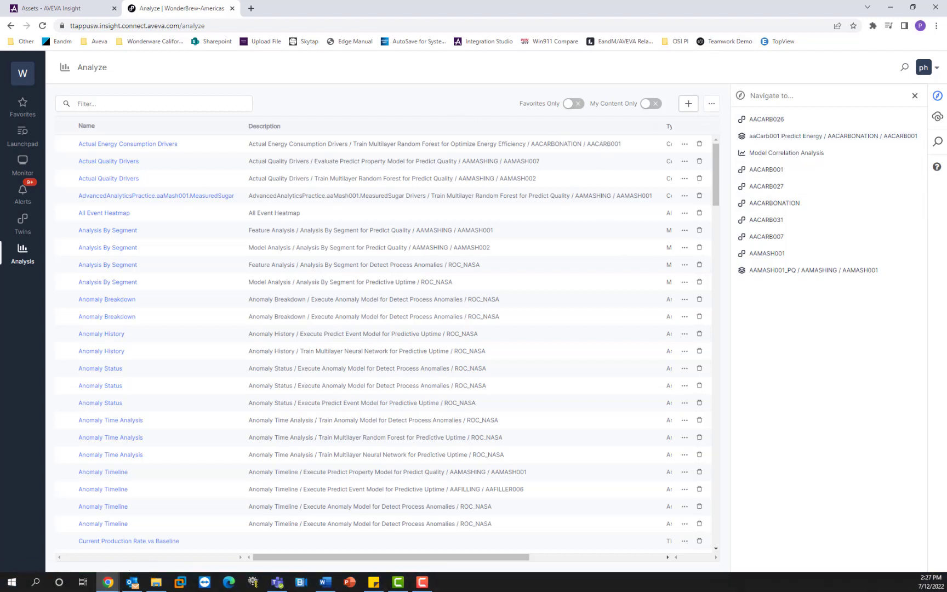
left_click(938, 123)
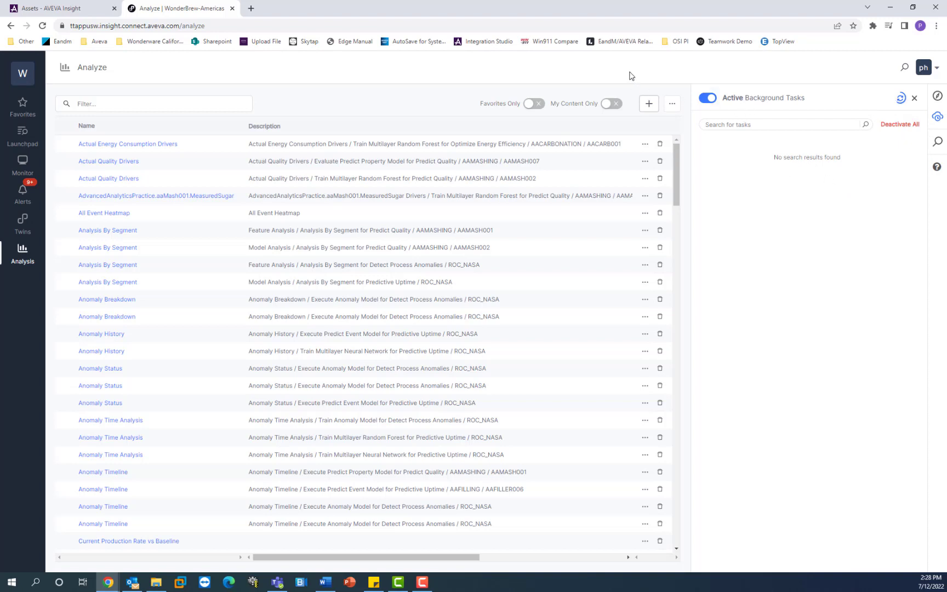
left_click(939, 121)
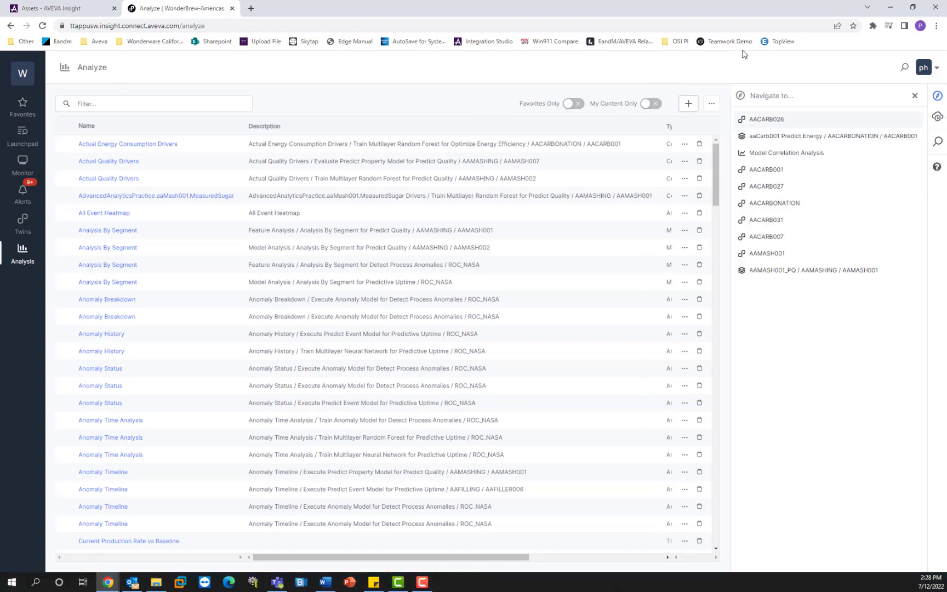
left_click(937, 97)
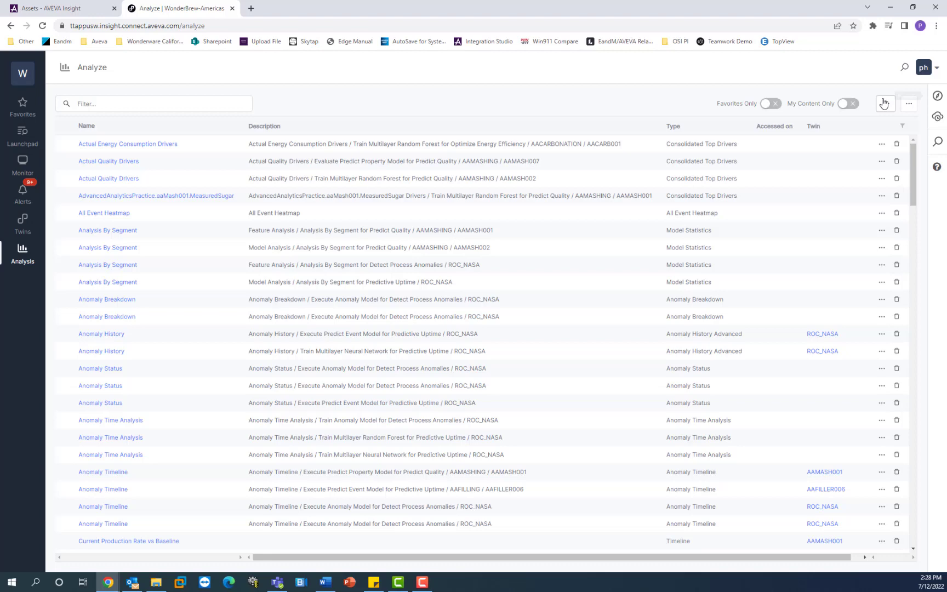
Open the AACARB007 twin from the recently visited items list
left_click(937, 117)
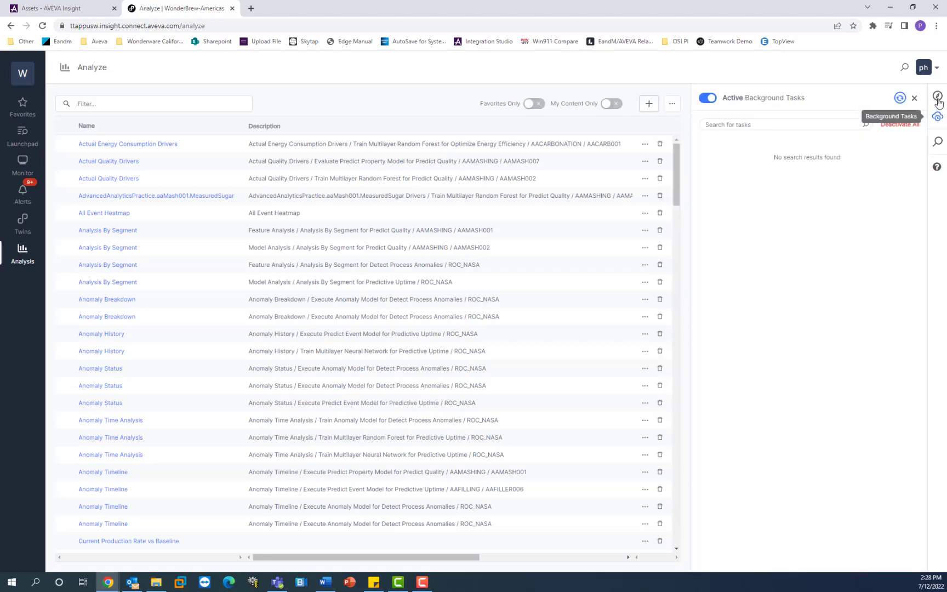
left_click(938, 96)
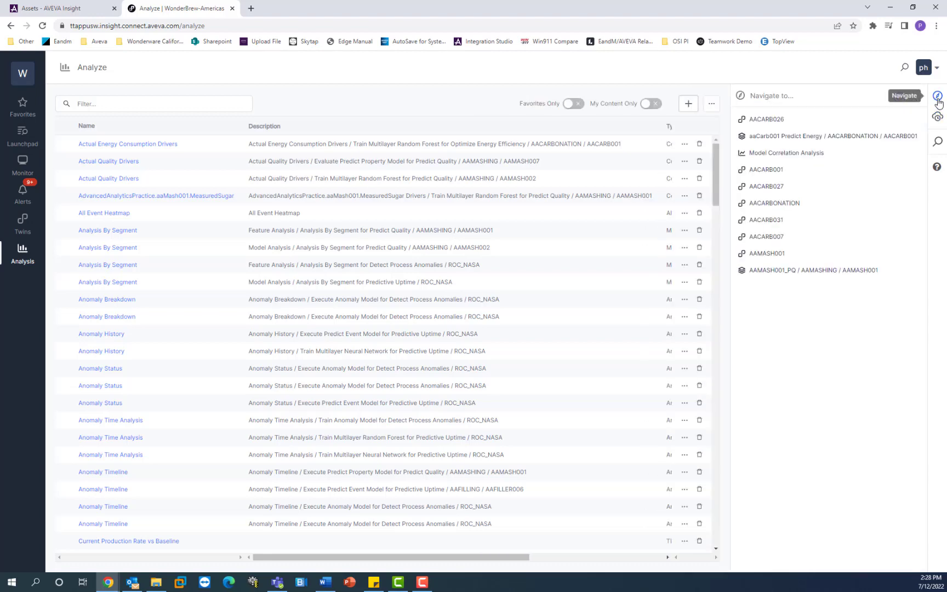
left_click(783, 236)
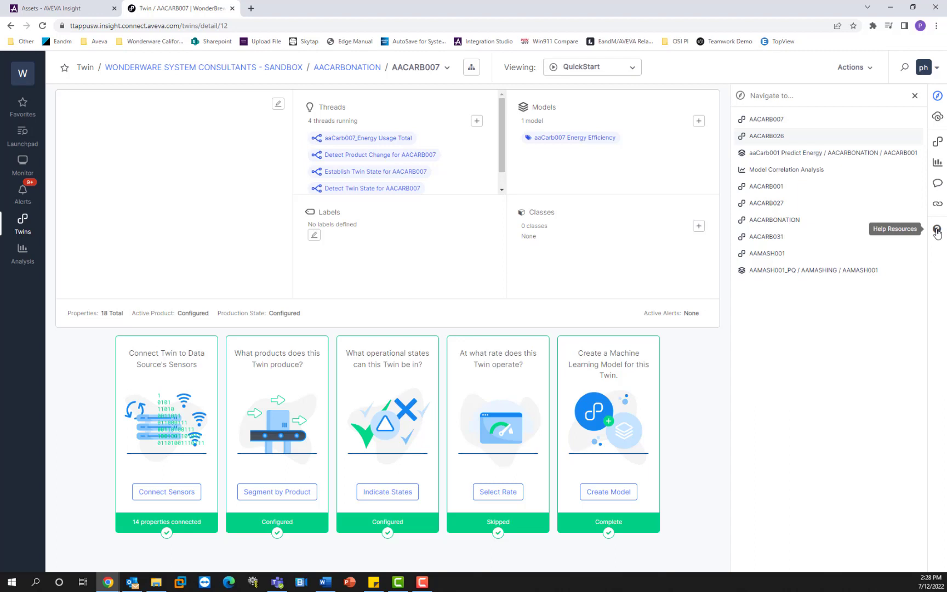
Open the Twin analysis panel beside the AACARB007 twin page
left_click(939, 166)
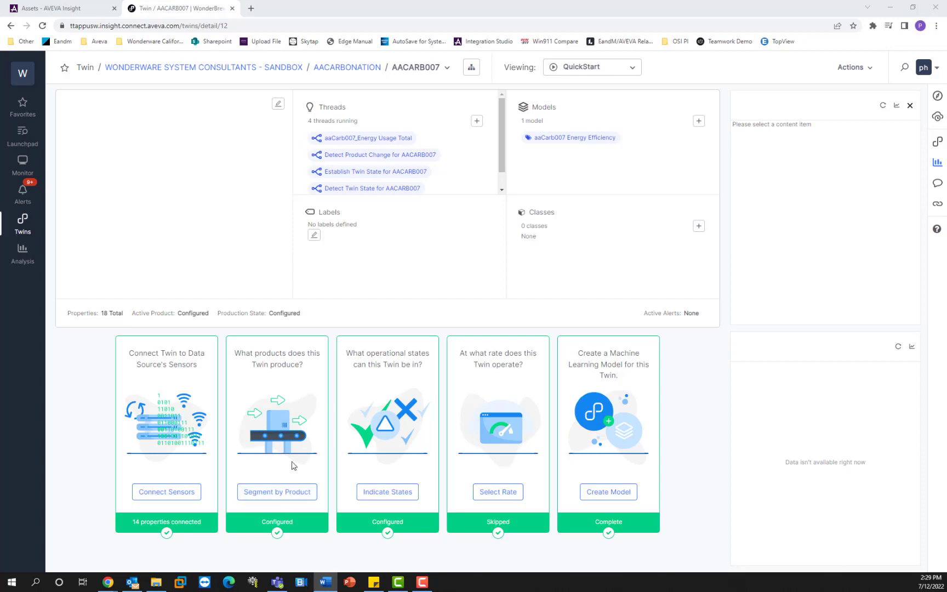
Start the Segment Data by Product wizard for AACARB007 and review its explanation
left_click(306, 492)
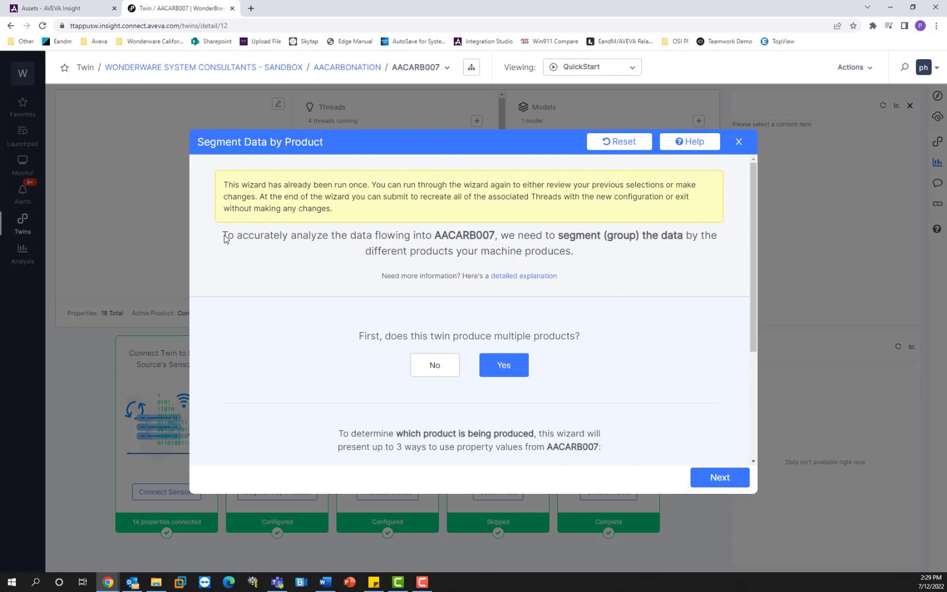
left_click_drag(224, 237, 591, 267)
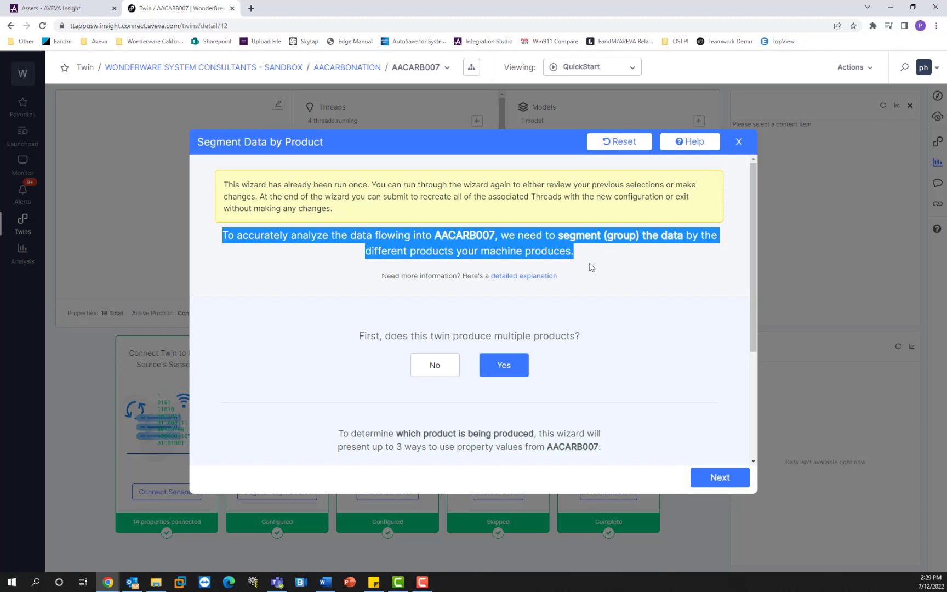
left_click(591, 266)
scroll(595, 270, "down", 3)
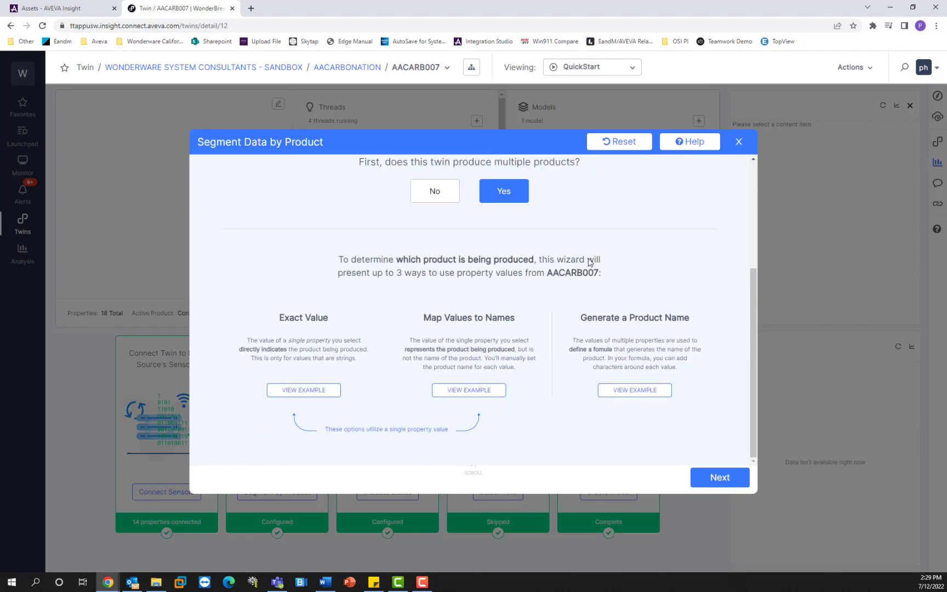
scroll(576, 285, "up", 2)
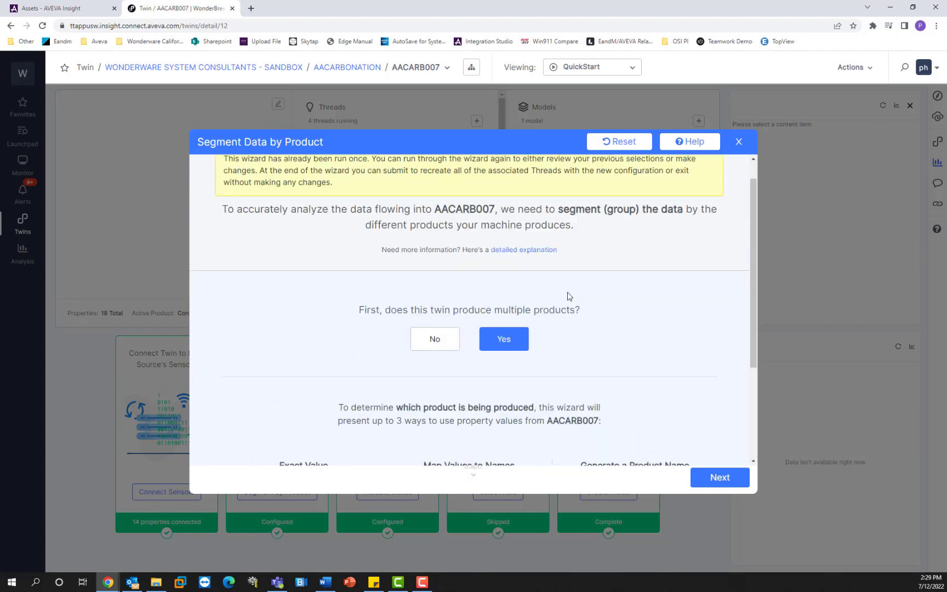
Answer Yes to multiple products and advance to the Products Indicator step
left_click(506, 341)
left_click_drag(384, 310, 544, 309)
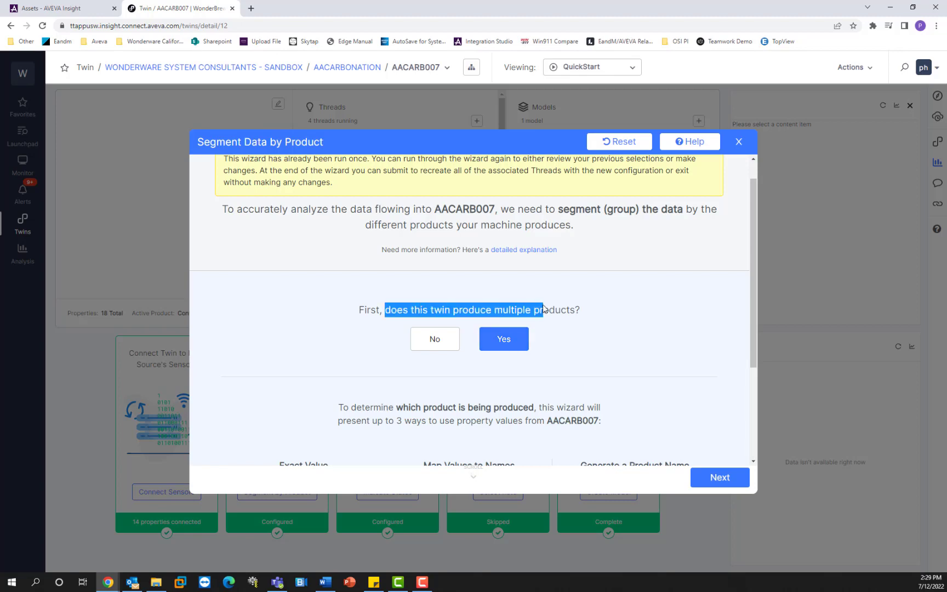
scroll(669, 399, "down", 5)
left_click(719, 477)
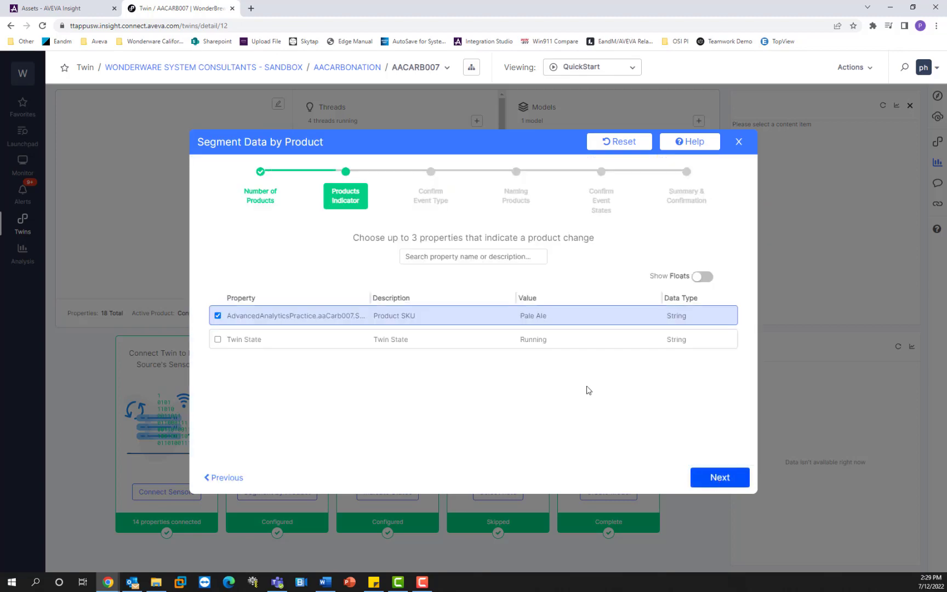
left_click_drag(412, 239, 579, 245)
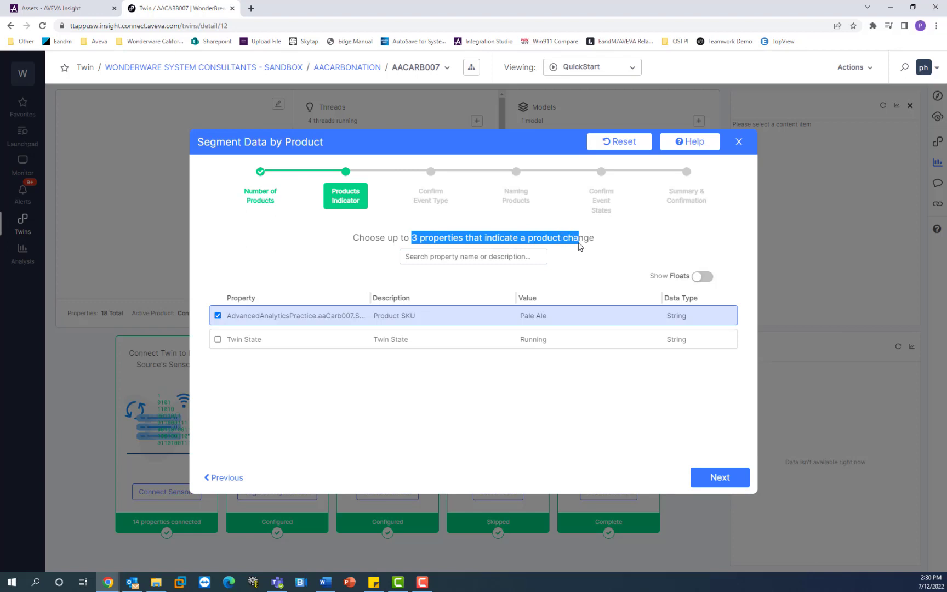
left_click(448, 201)
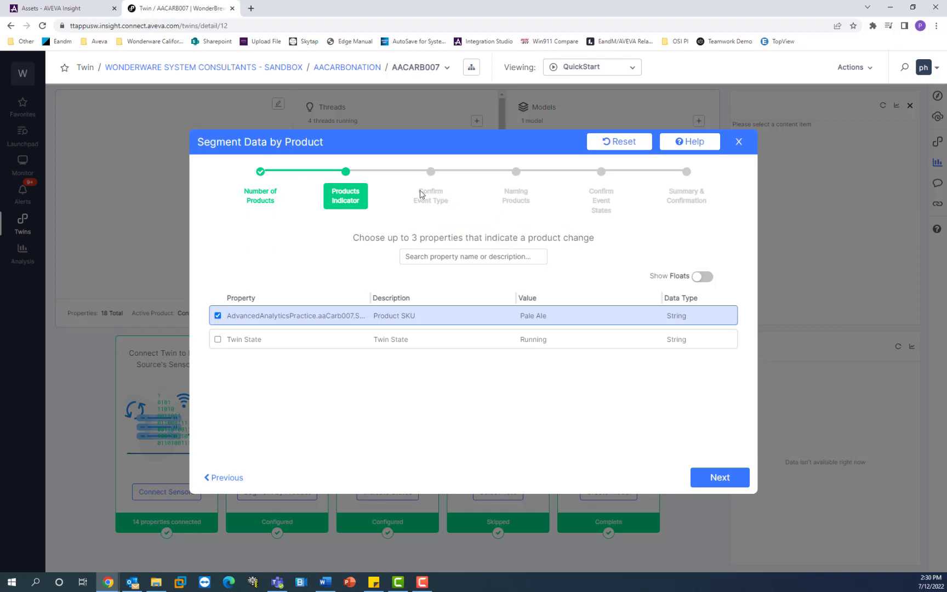
Close the product wizard and highlight the states step's Configured status and machine learning step title
left_click(739, 143)
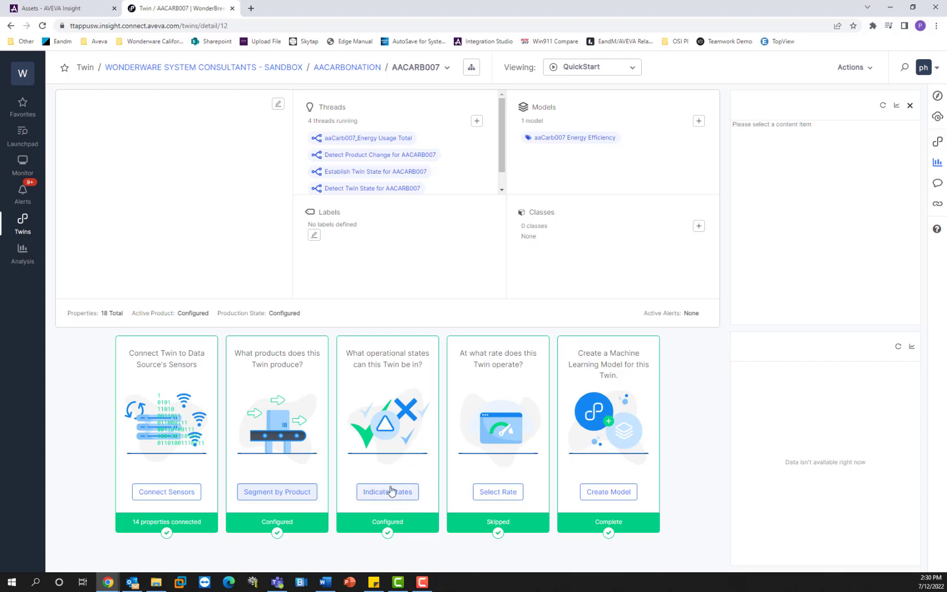
left_click_drag(378, 527, 409, 528)
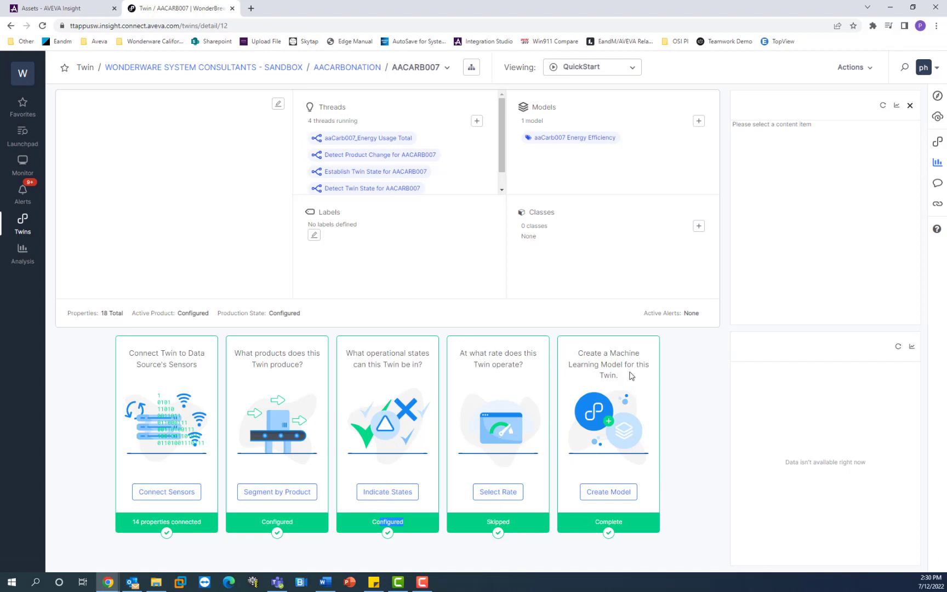
left_click_drag(623, 377, 577, 357)
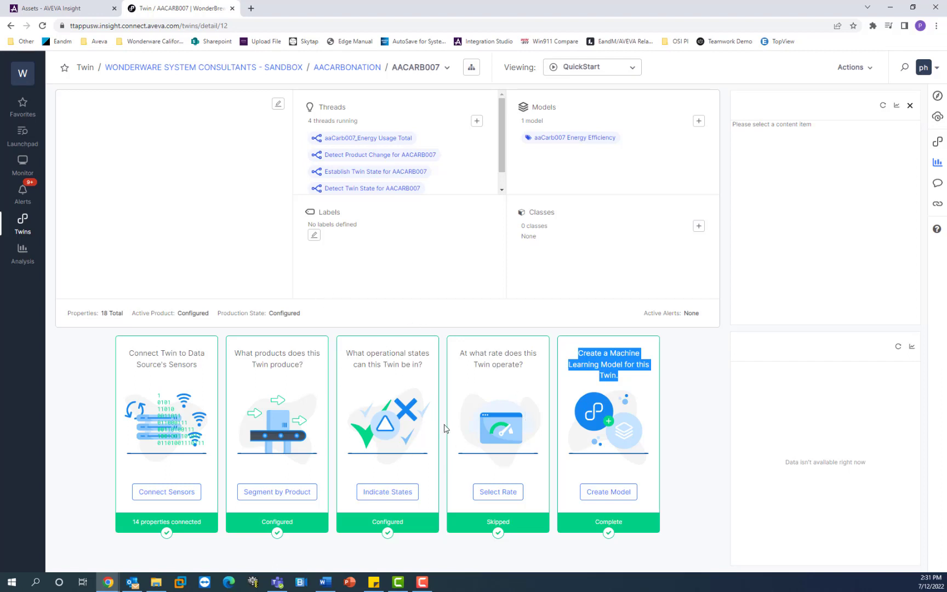
left_click_drag(632, 376, 594, 359)
left_click(620, 491)
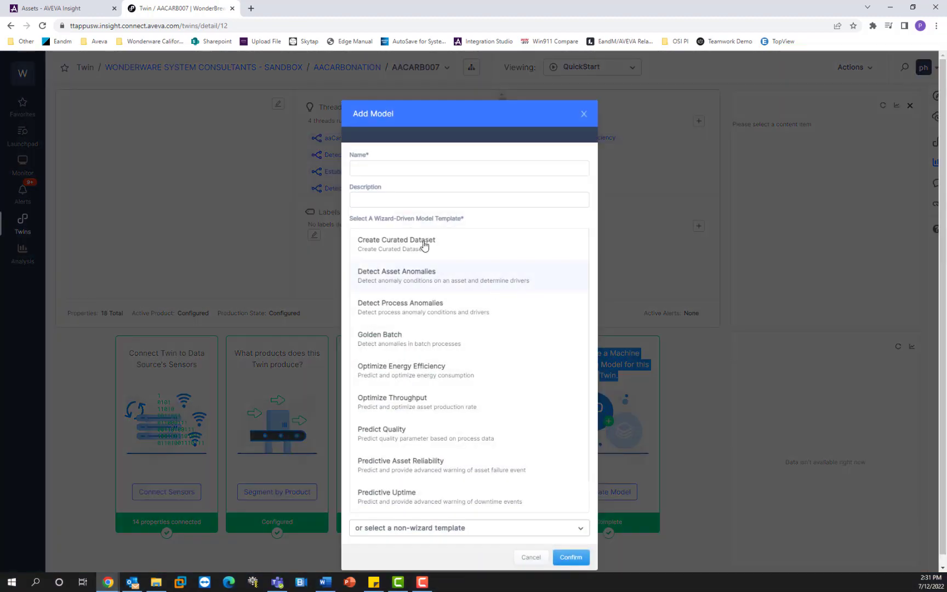
left_click(583, 115)
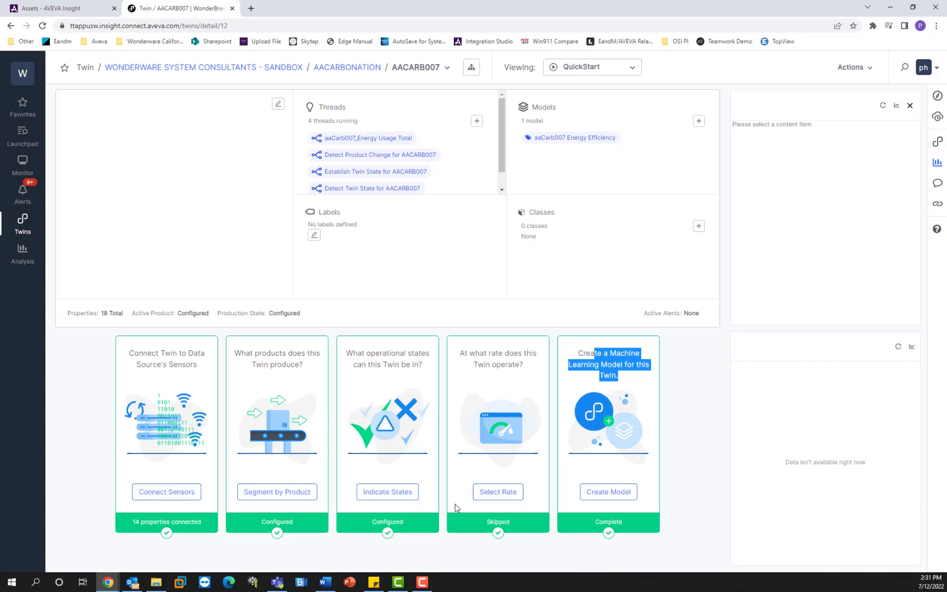
Open aaCarb007 Energy Efficiency in Model Factory, briefly returning to the twin and reopening it
left_click(563, 141)
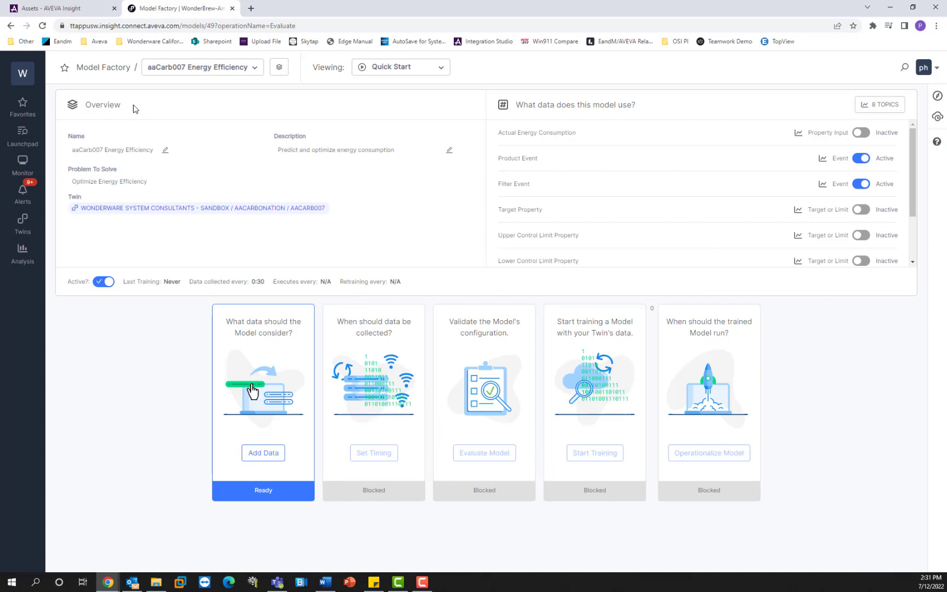
left_click_drag(124, 105, 93, 109)
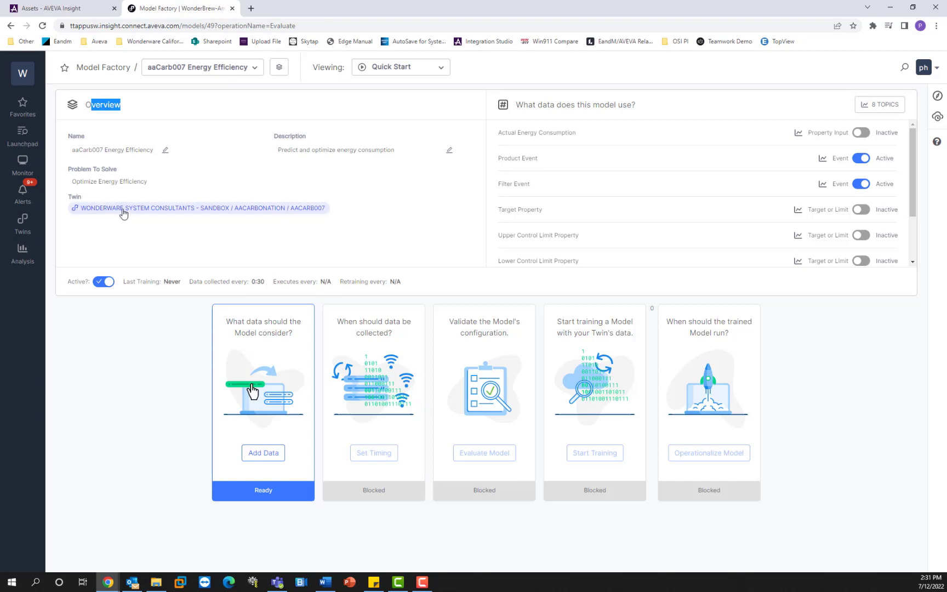
left_click(141, 212)
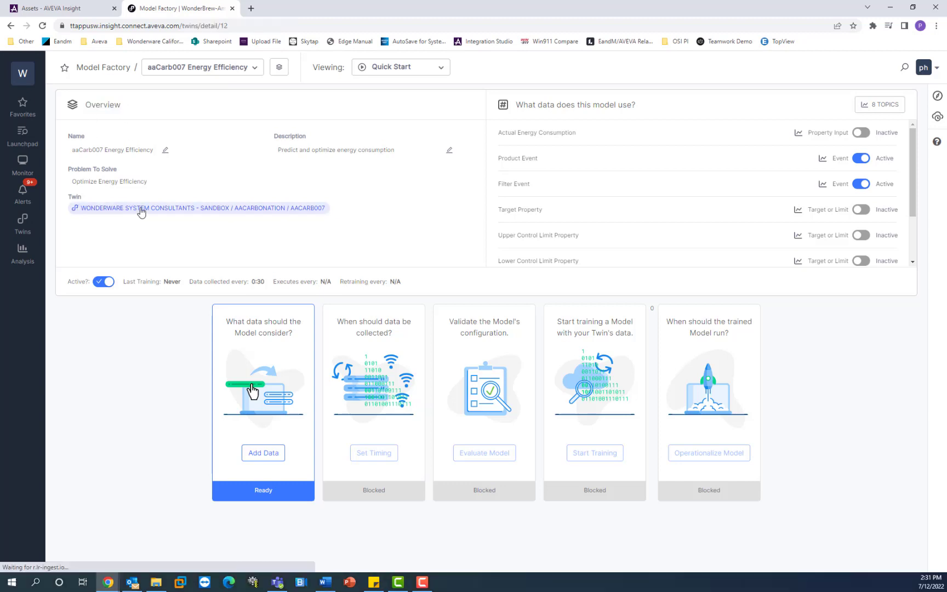
left_click(572, 142)
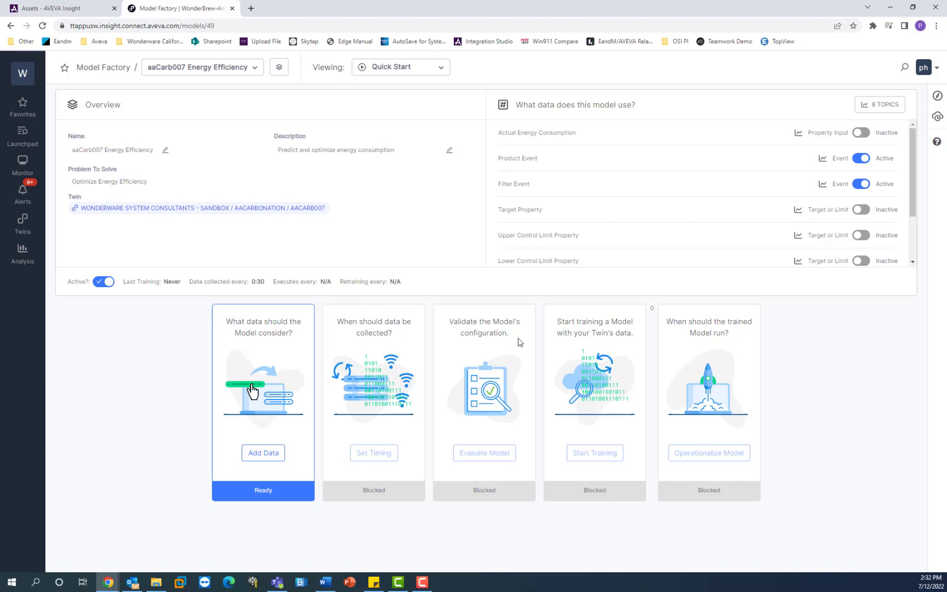
left_click_drag(512, 336, 449, 317)
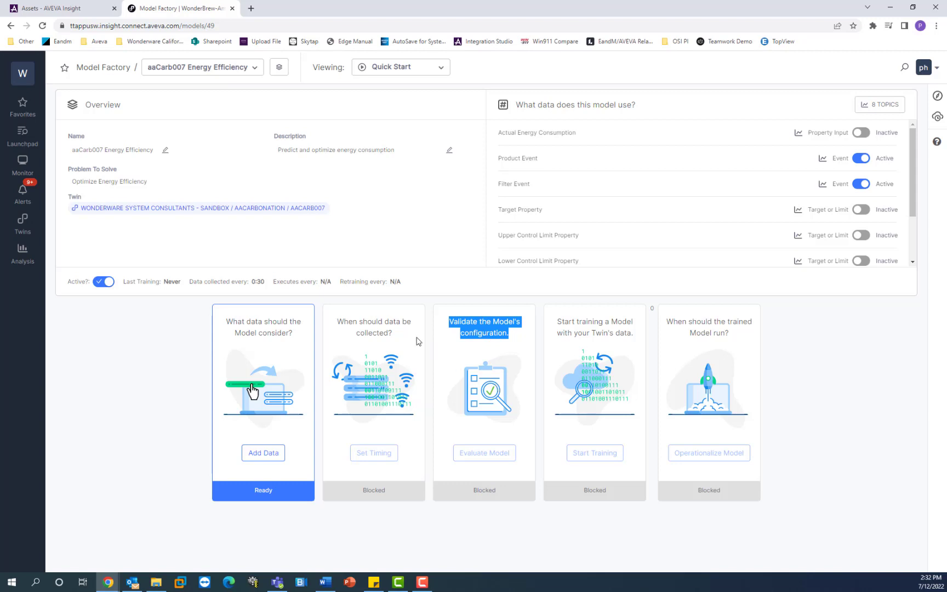
left_click_drag(296, 335, 219, 321)
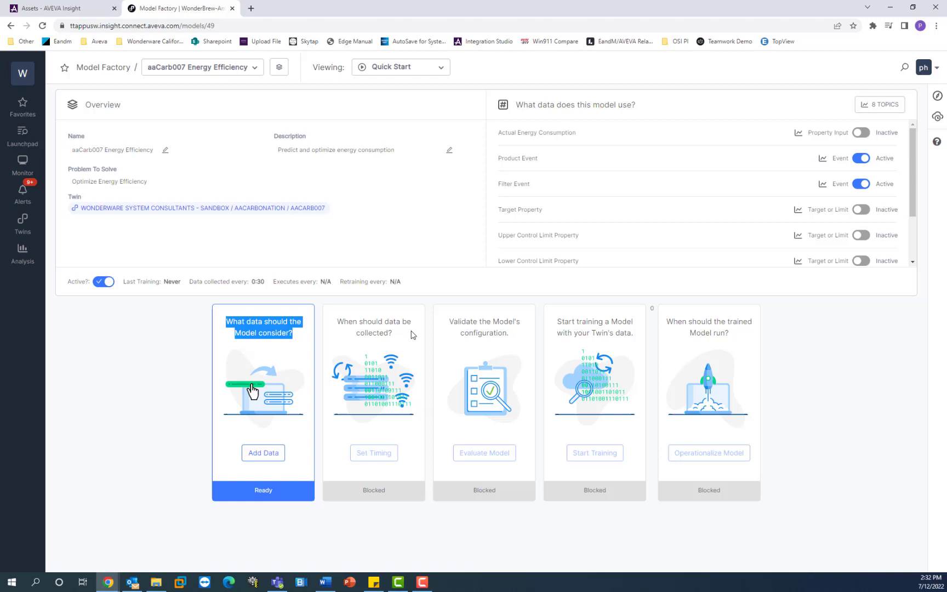
left_click_drag(412, 334, 323, 322)
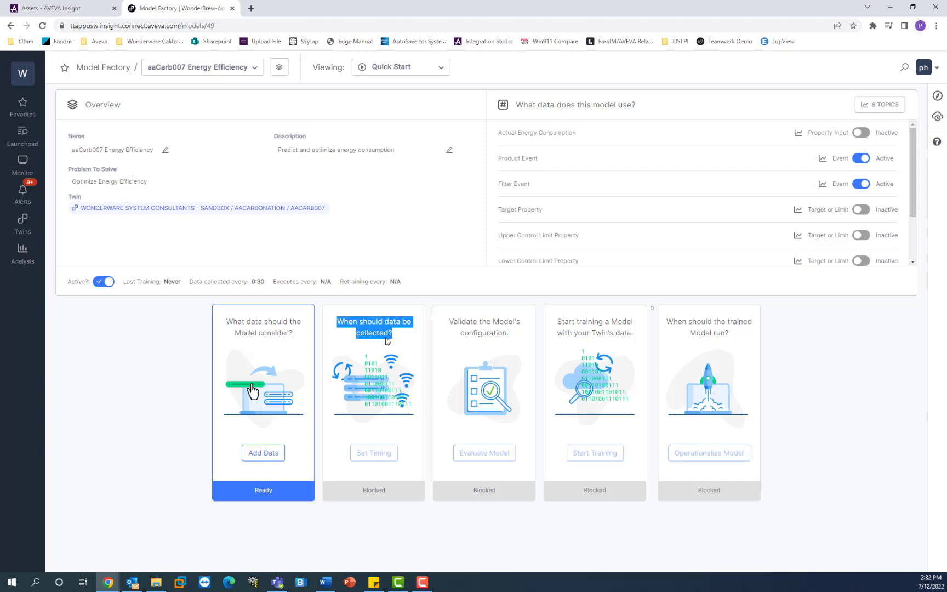
left_click(283, 334)
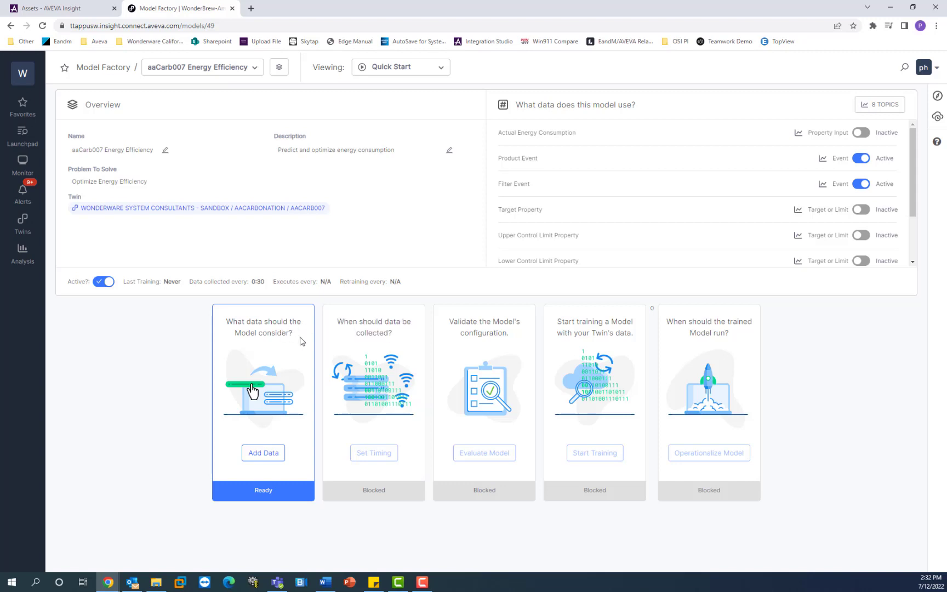
left_click_drag(302, 338, 205, 318)
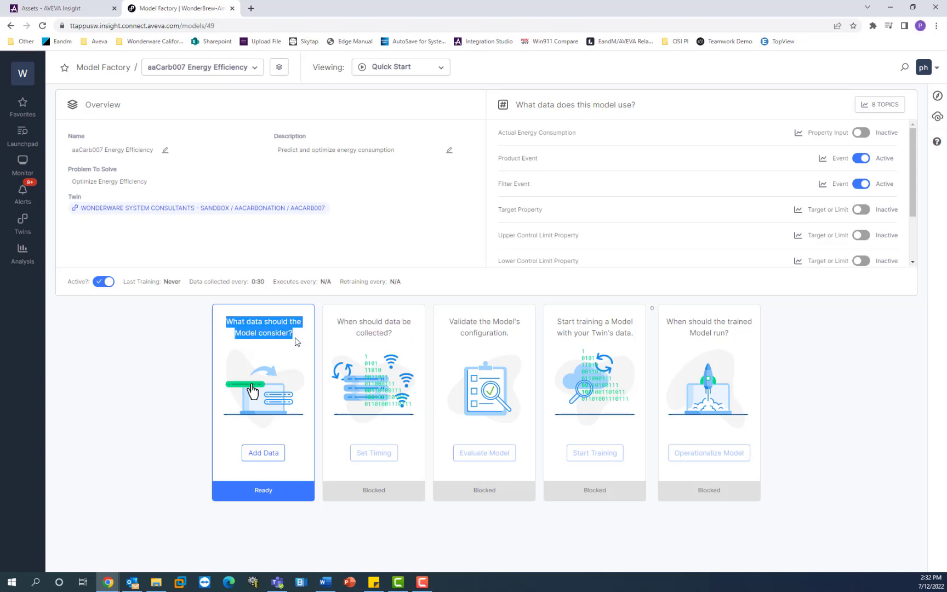
left_click_drag(258, 304, 409, 345)
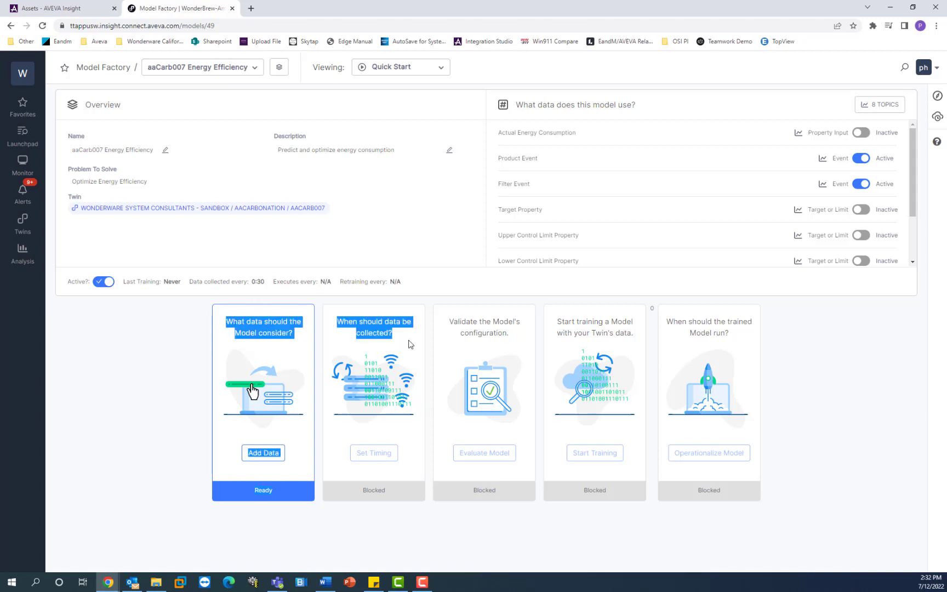
left_click(519, 331)
left_click_drag(517, 336, 436, 318)
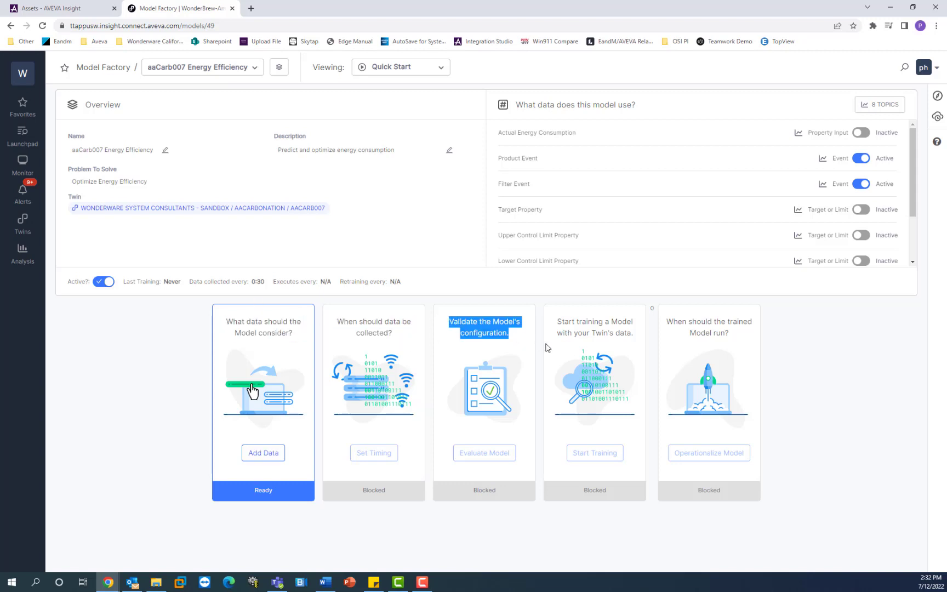
left_click(515, 332)
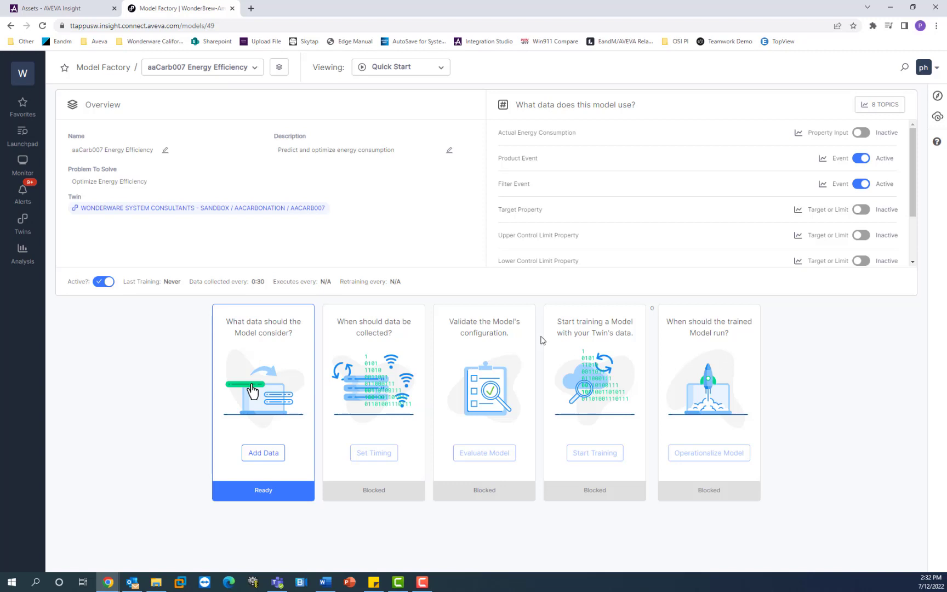
triple_click(521, 339)
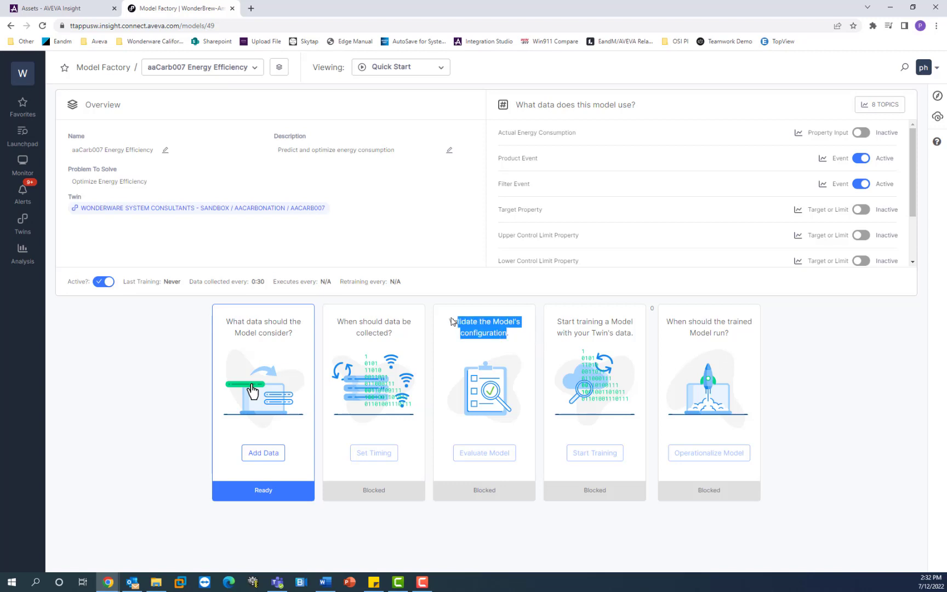
left_click(509, 340)
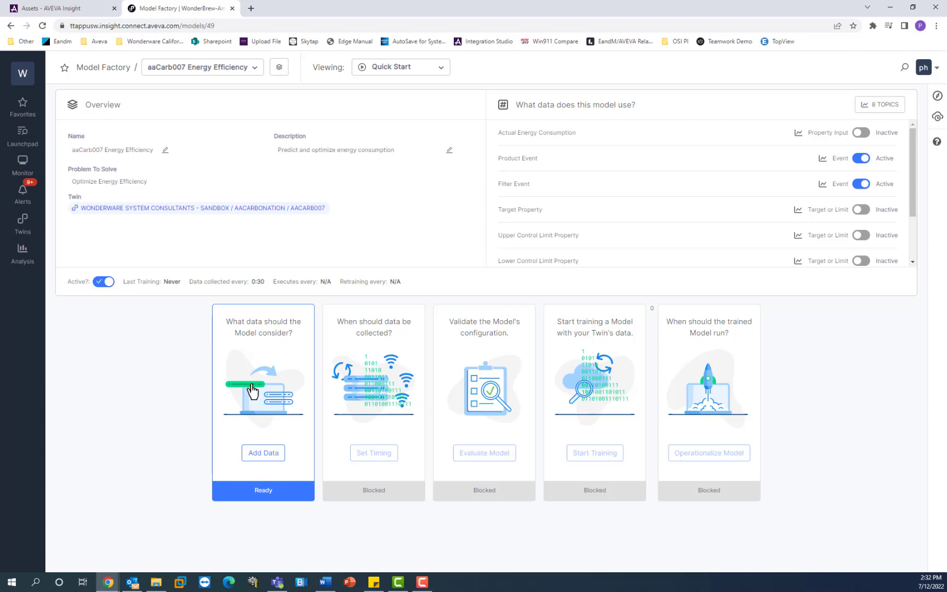
key("alt+Tab")
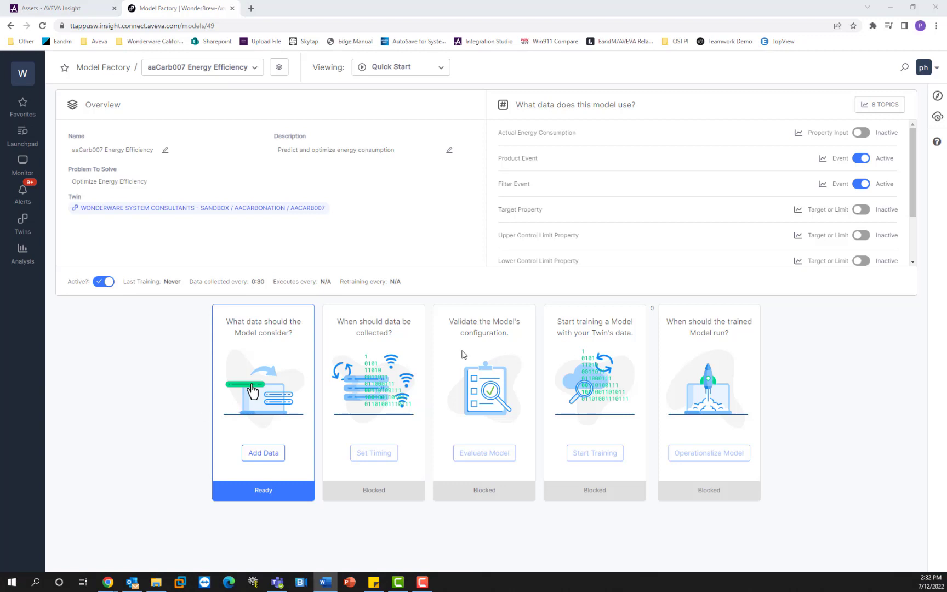
left_click(638, 333)
left_click_drag(571, 313, 635, 336)
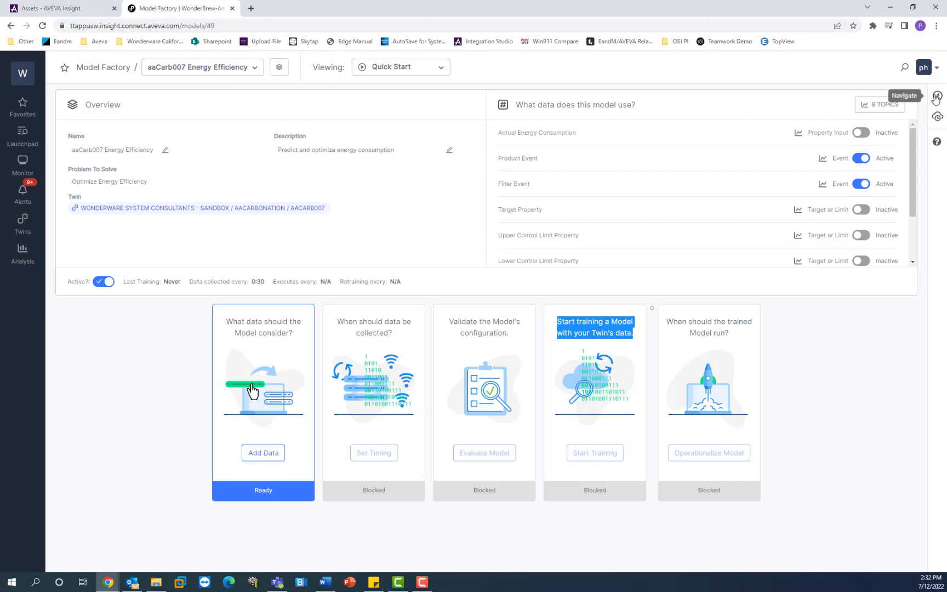
Check the background tasks list, then jump back to the AACARB007 twin page
left_click(937, 117)
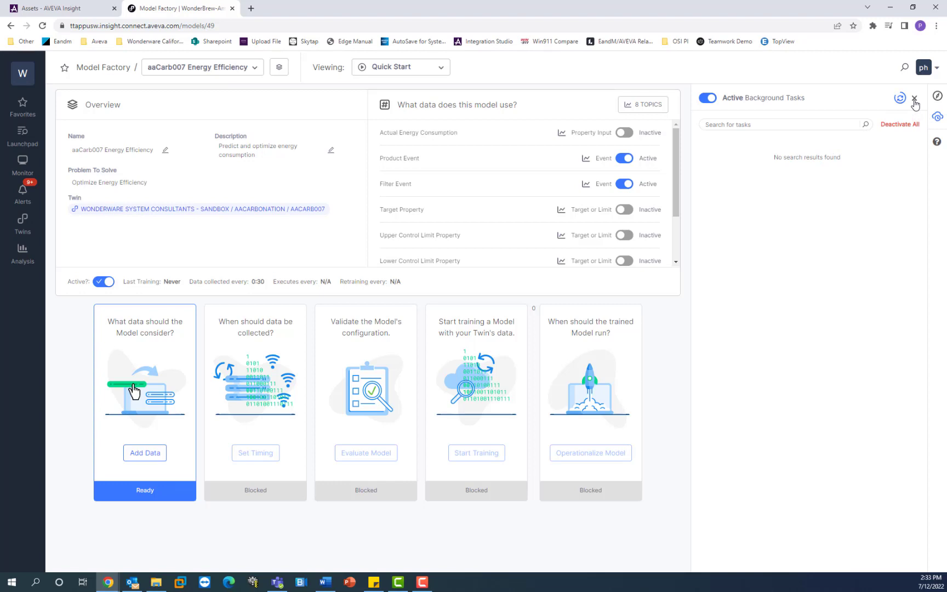
left_click(915, 98)
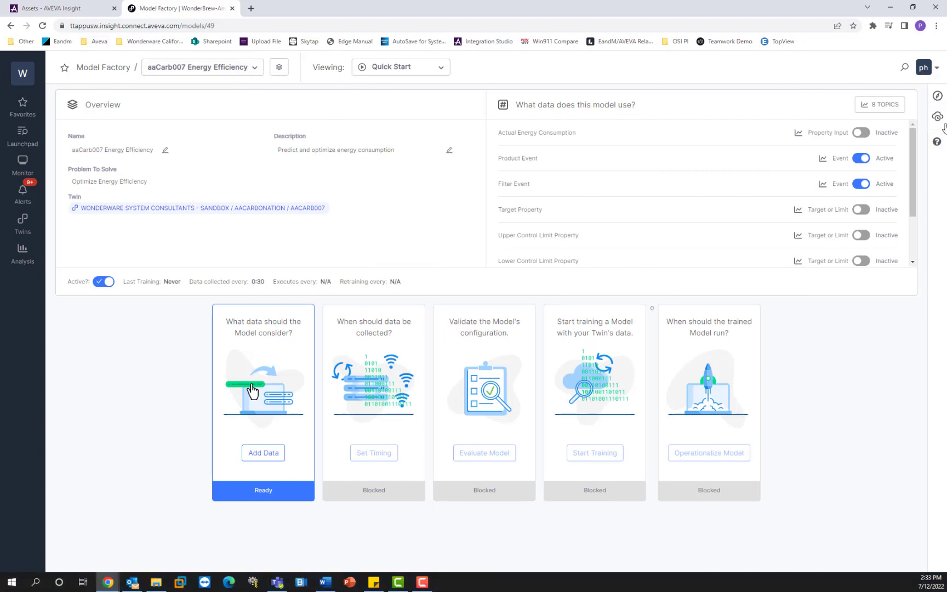
left_click(938, 96)
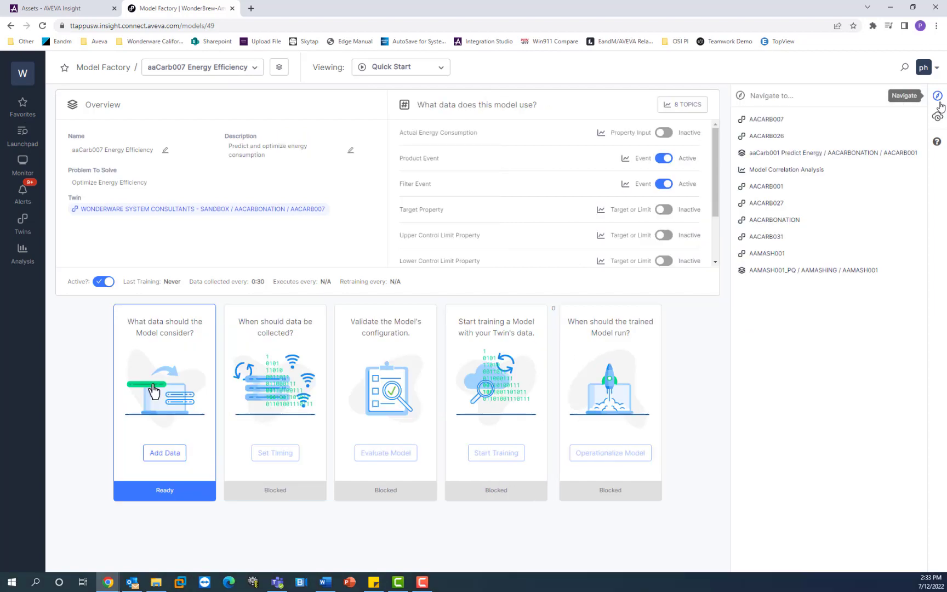
left_click(779, 120)
Browse the sibling twins, visit AACARB024, then return to AACARB007
left_click(447, 69)
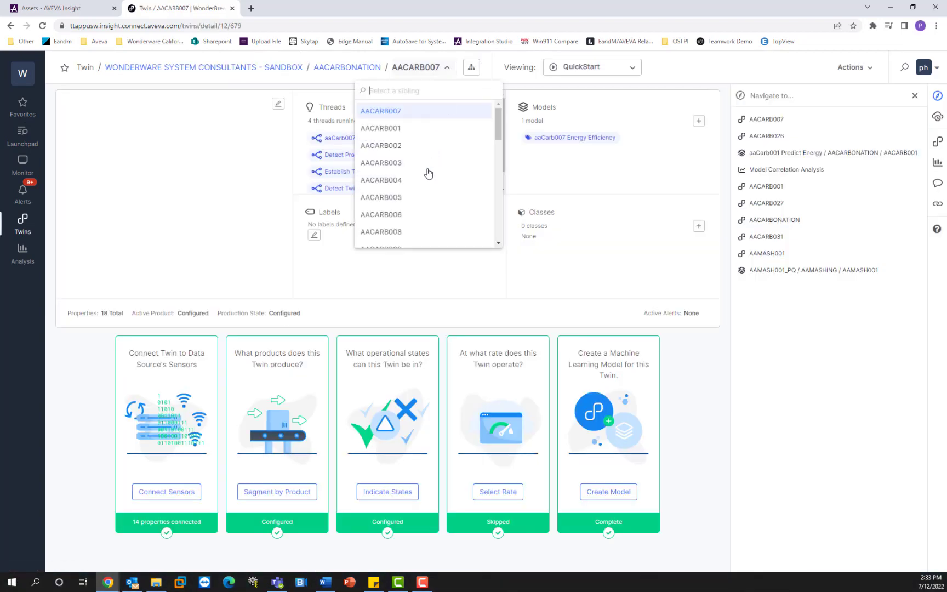
scroll(428, 175, "down", 8)
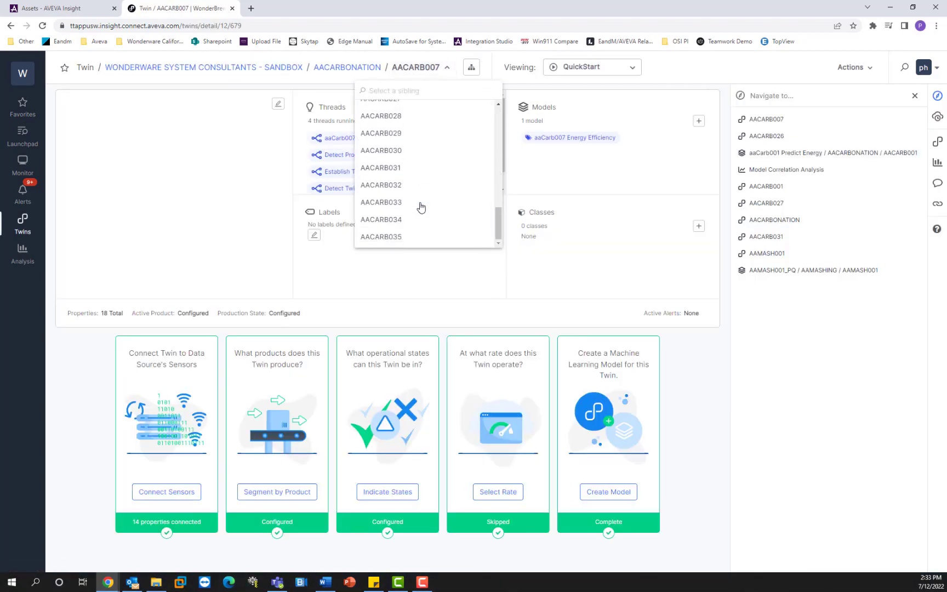
scroll(403, 157, "up", 4)
left_click(395, 148)
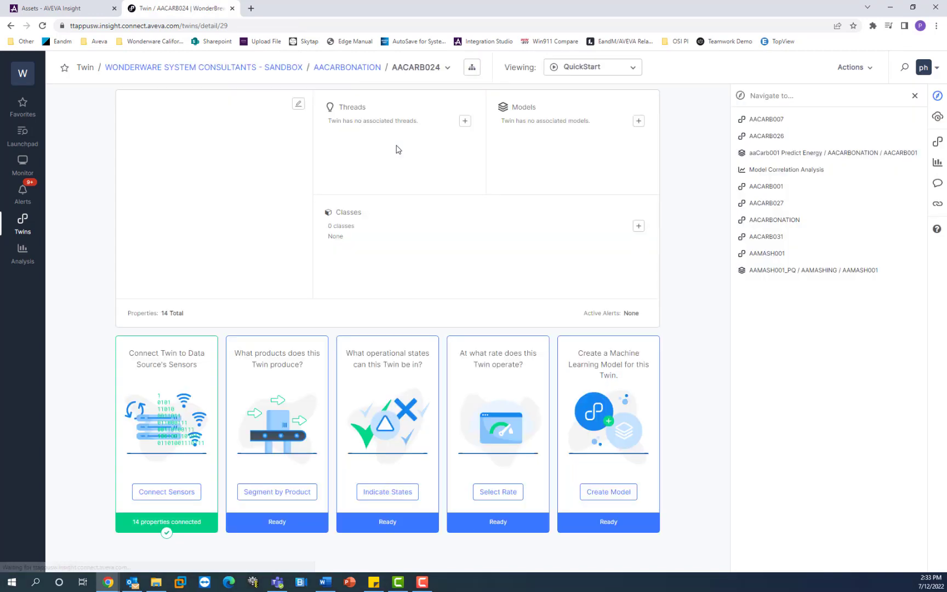
left_click(446, 68)
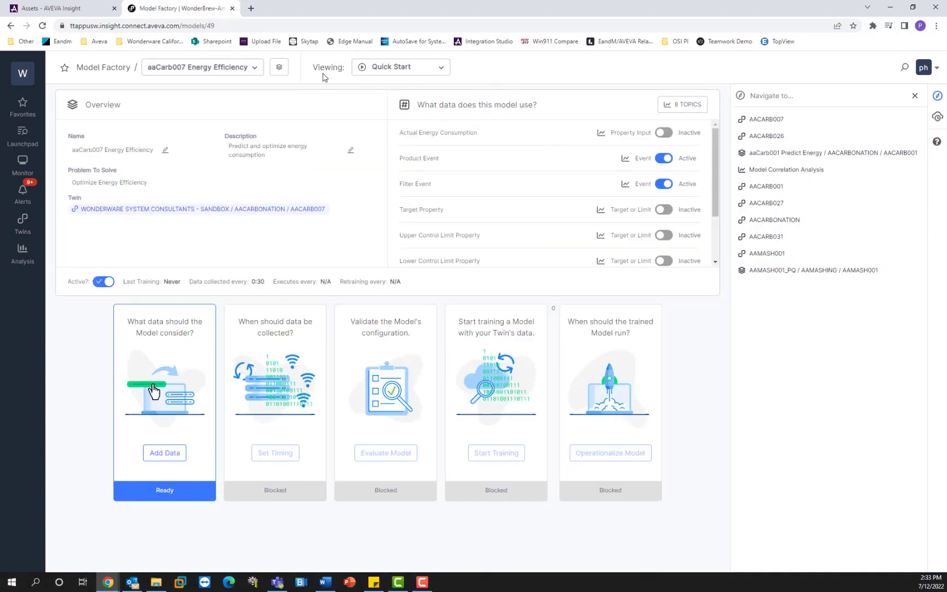
left_click(9, 26)
Switch to the AACARB001 twin and open its aaCarb001 Predict Energy model
left_click(416, 67)
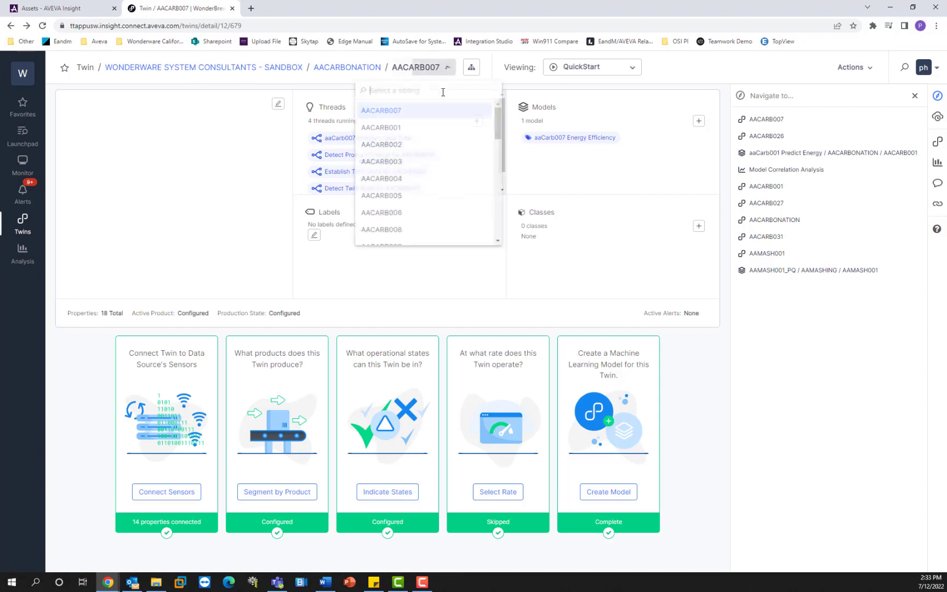
left_click(408, 129)
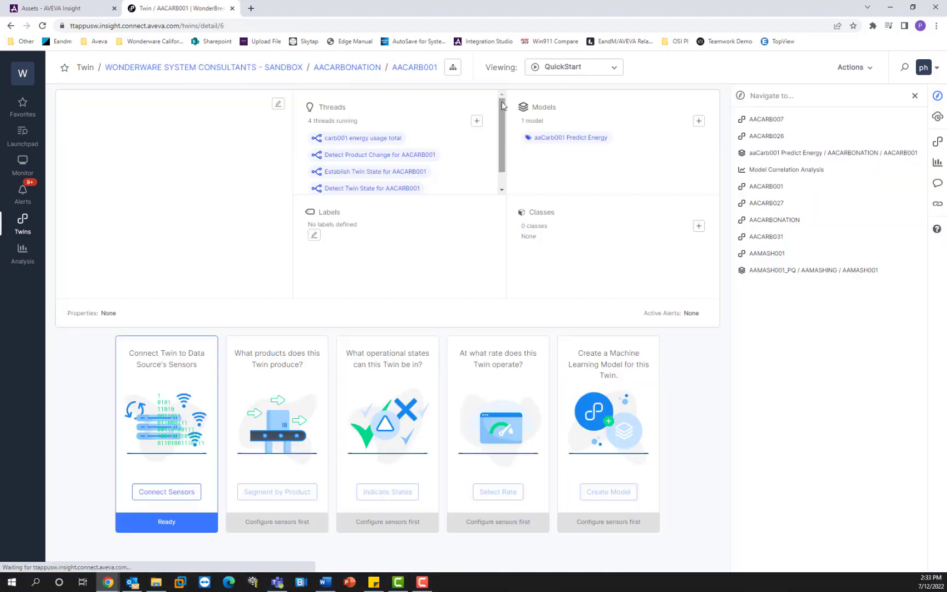
left_click(558, 137)
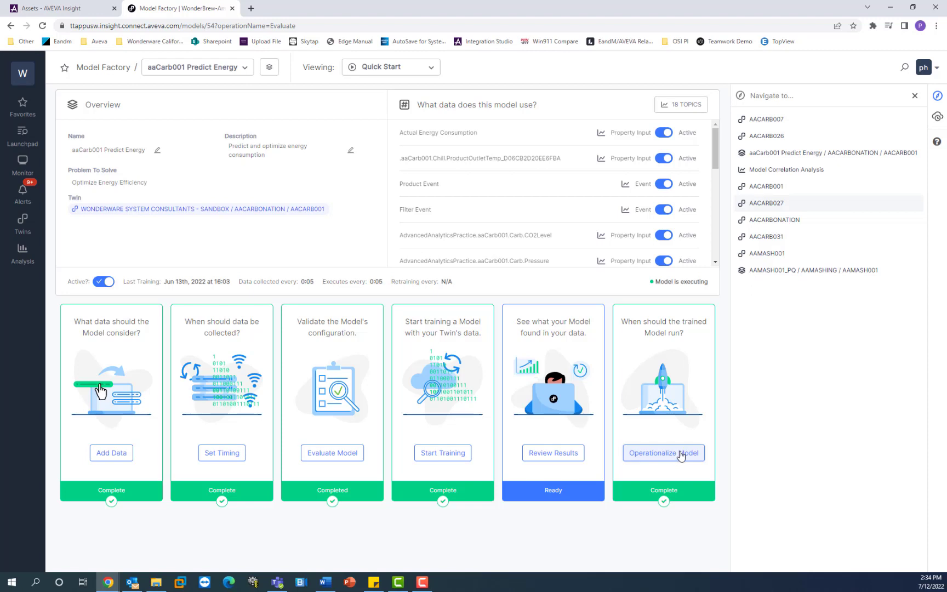
Walk the aaCarb001 Predict Energy results through Dataset, Statistical Model, Predictive Model and Conclusion
left_click(565, 453)
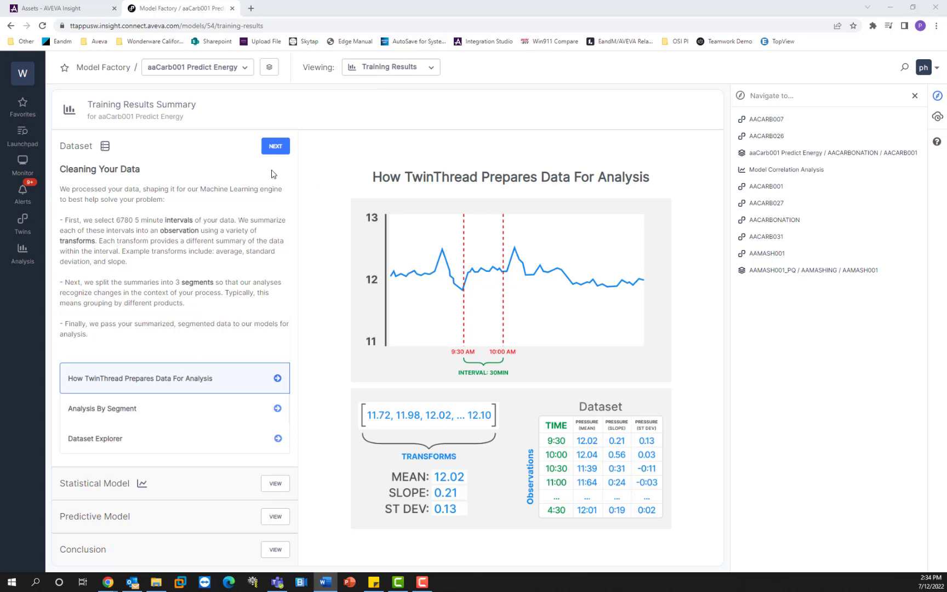
left_click(276, 146)
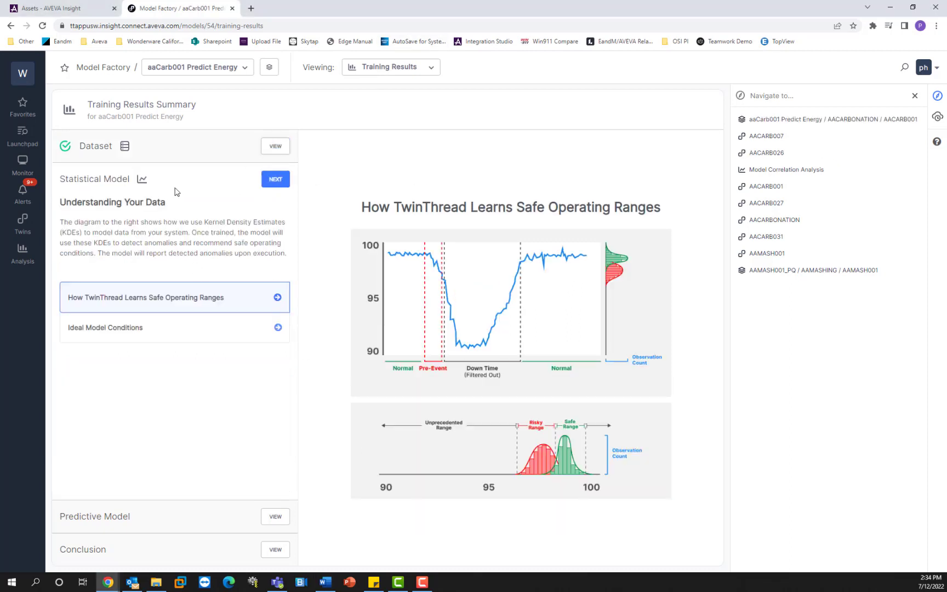
left_click(274, 182)
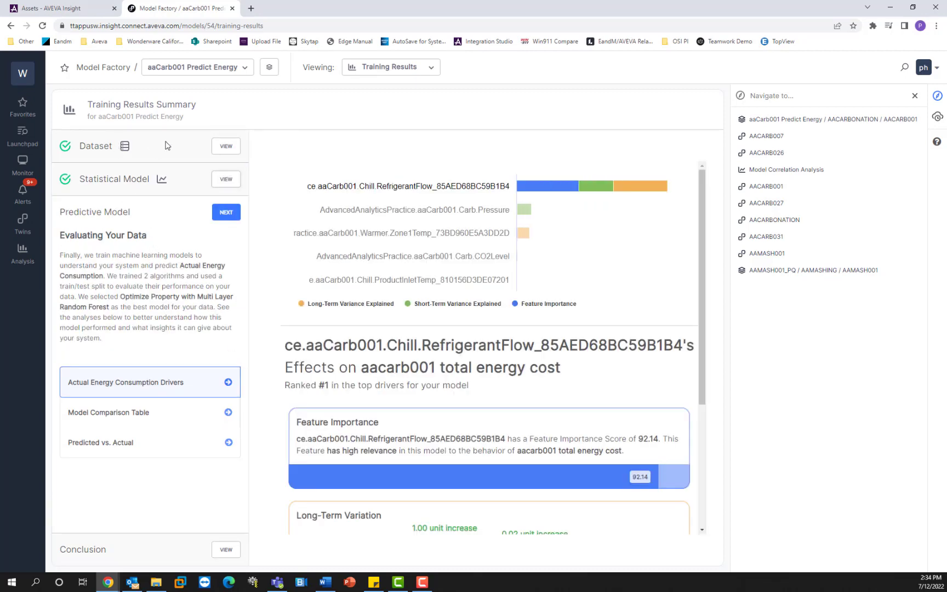
left_click(222, 148)
left_click(276, 147)
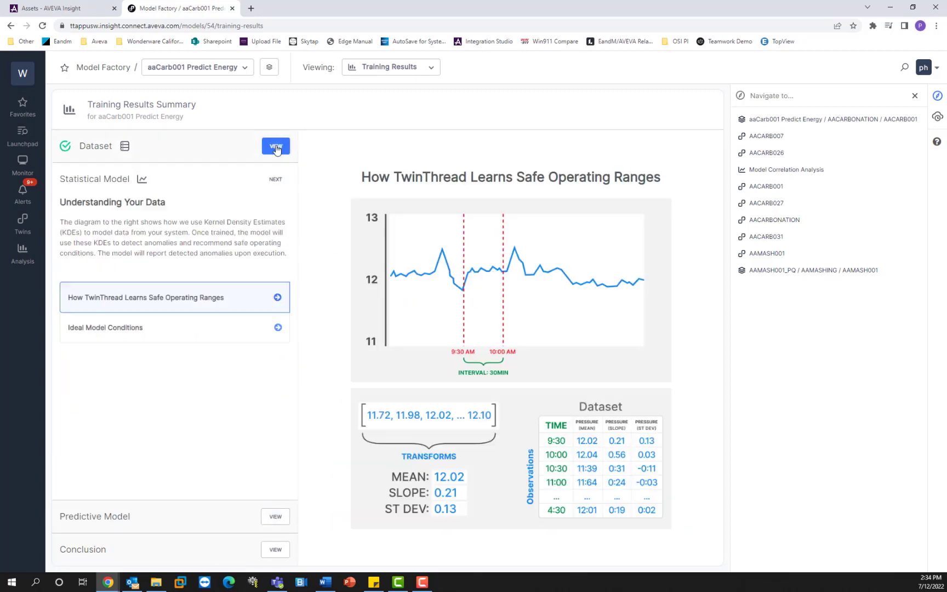
left_click(276, 180)
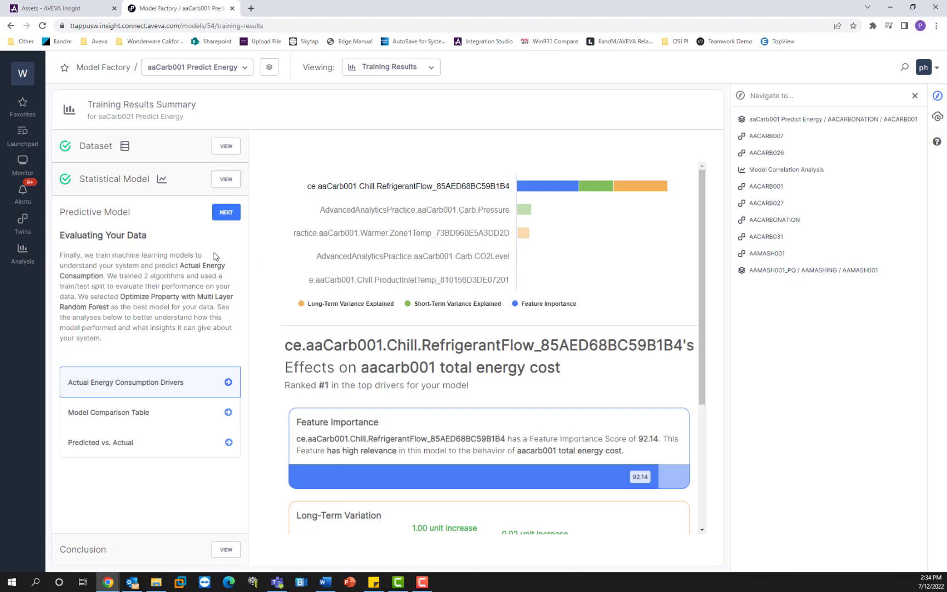
left_click(228, 213)
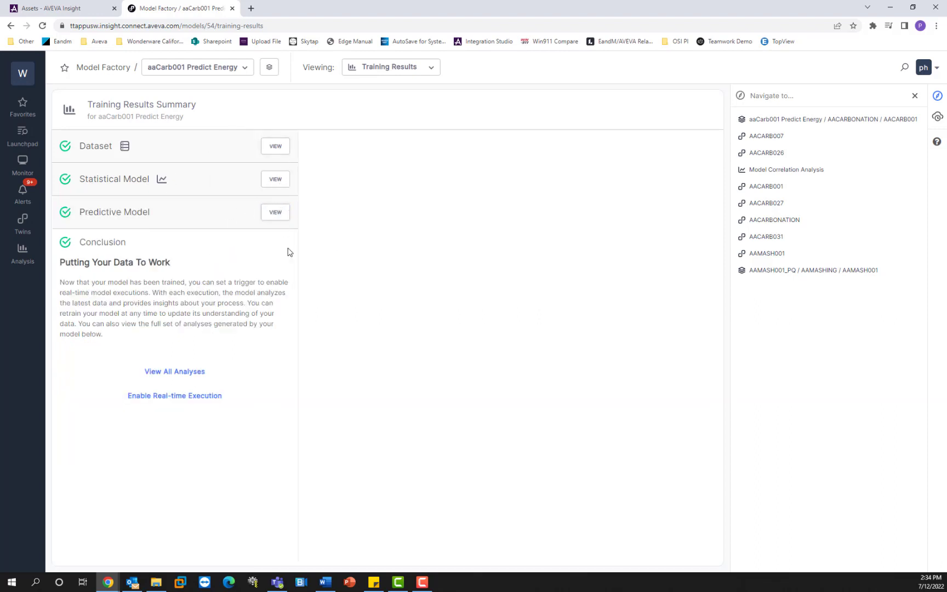
left_click_drag(87, 244, 117, 246)
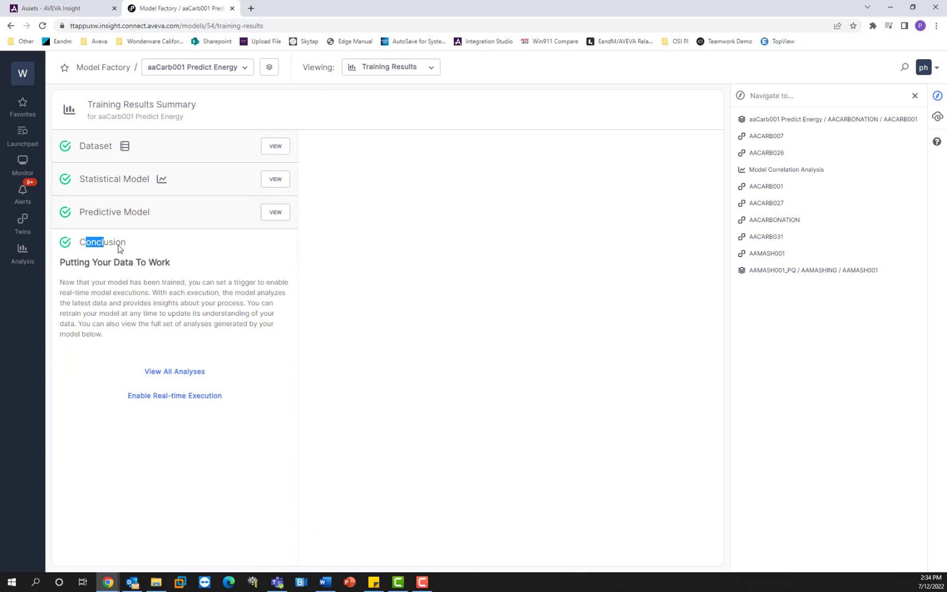
View all analyses, browsing the Evaluate Model, Understand Relationships, Review Recommendations and Review Anomalies tabs
left_click(194, 373)
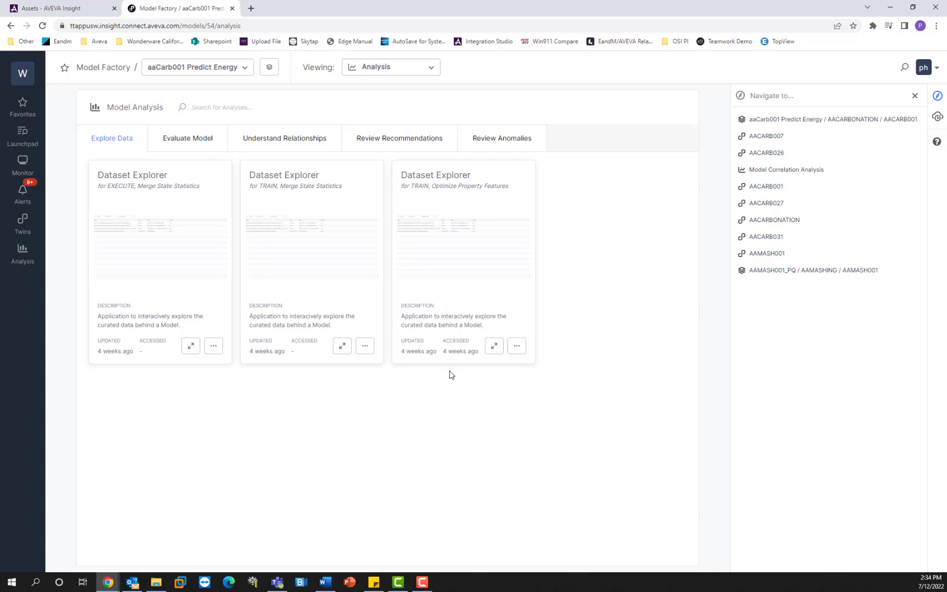
left_click(210, 144)
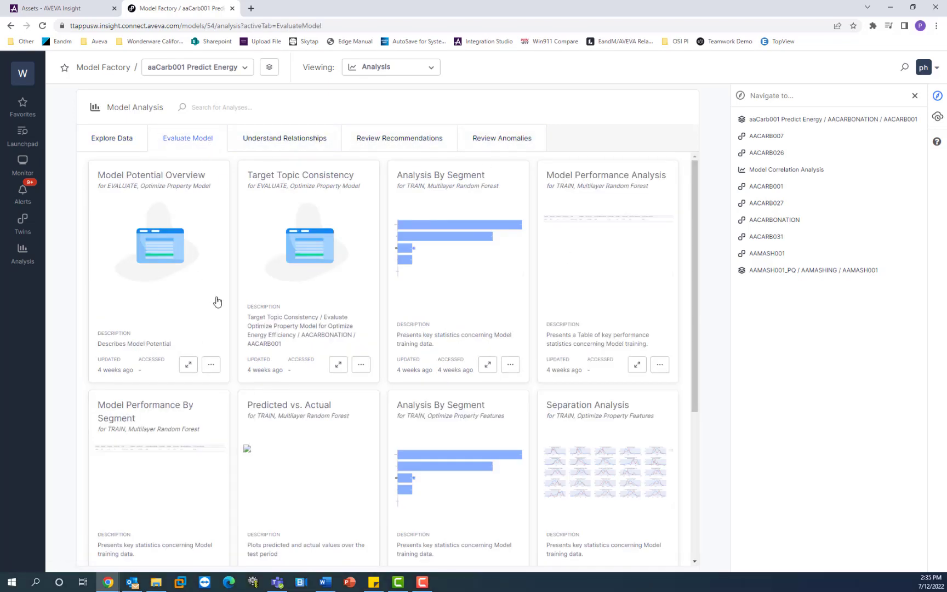
left_click(277, 140)
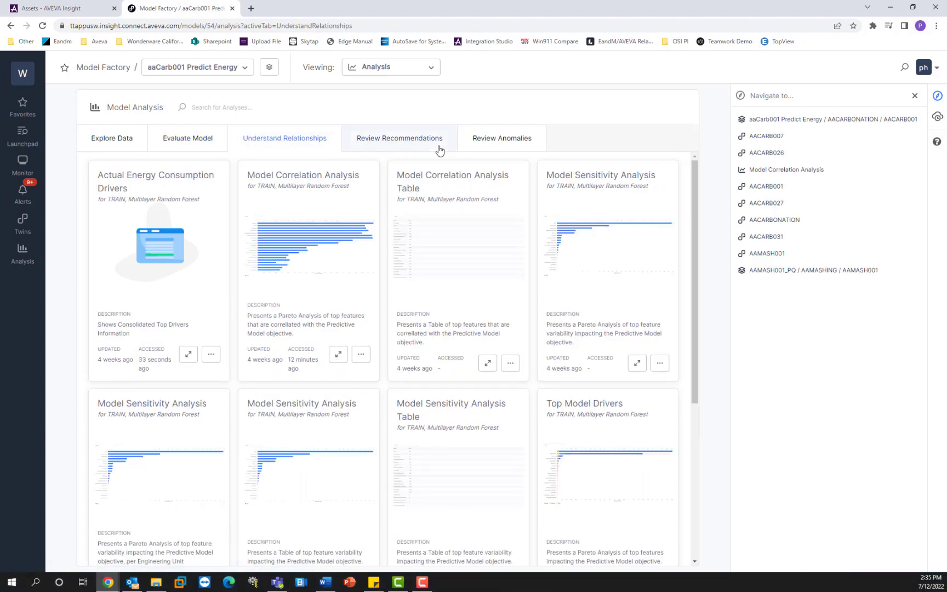
left_click(419, 147)
left_click(528, 144)
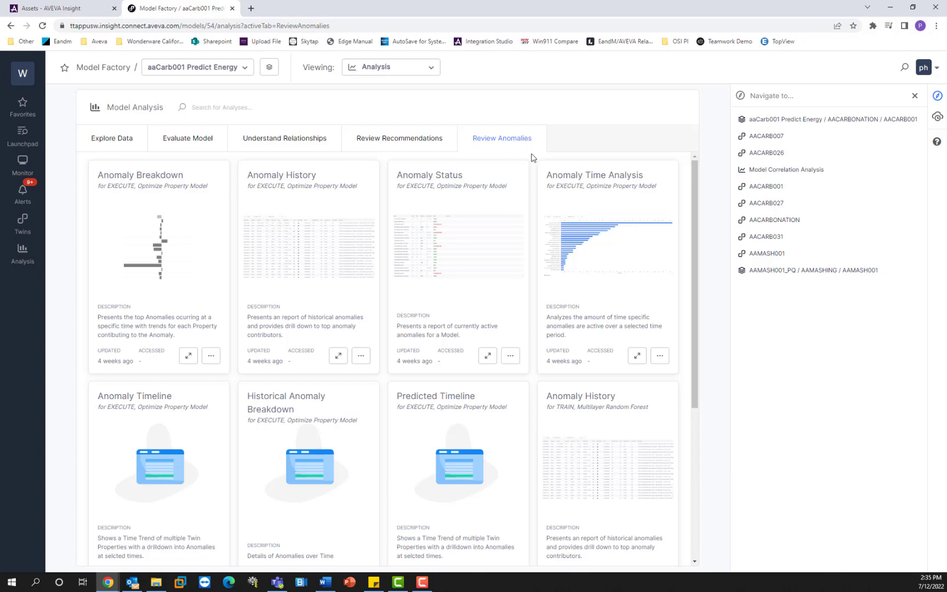
left_click_drag(695, 183, 673, 143)
scroll(436, 211, "down", 5)
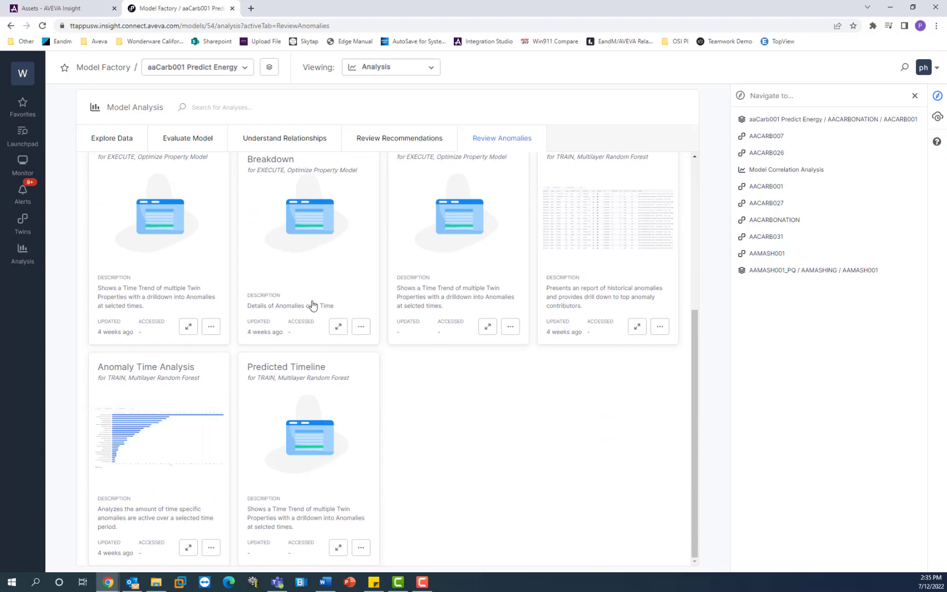
scroll(311, 304, "up", 5)
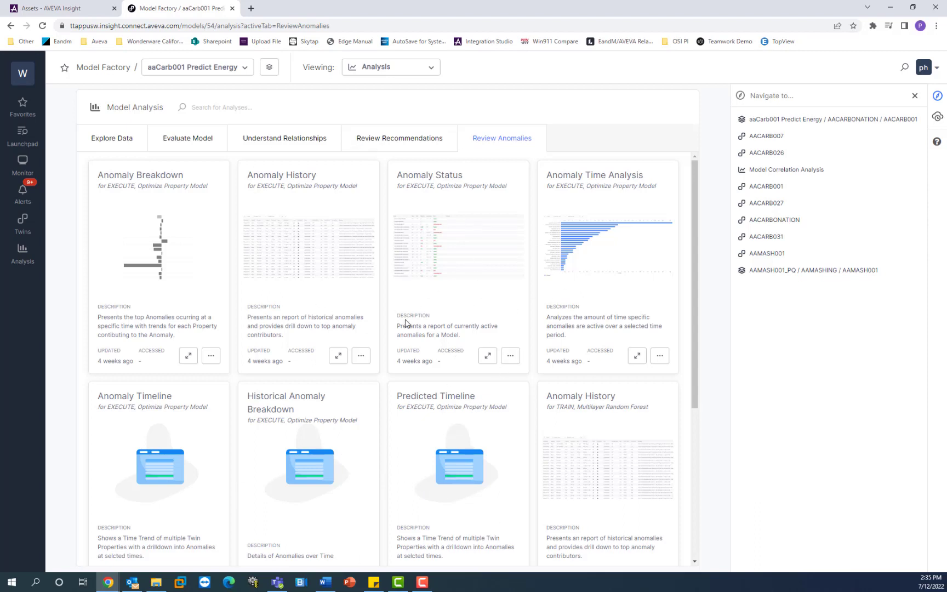
Preview Anomaly Breakdown, then open the Model Correlation Analysis chart under Understand Relationships
left_click(153, 271)
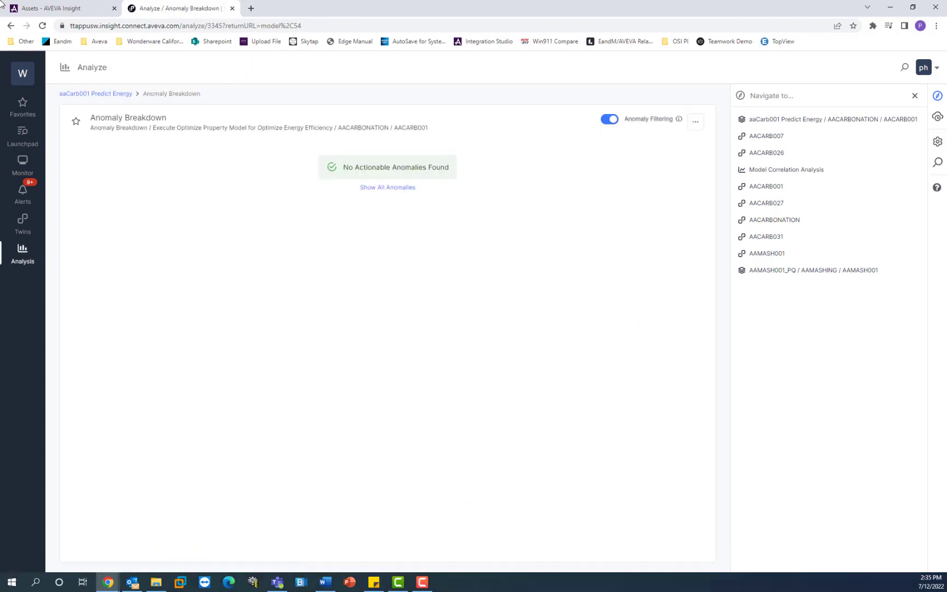
left_click(11, 26)
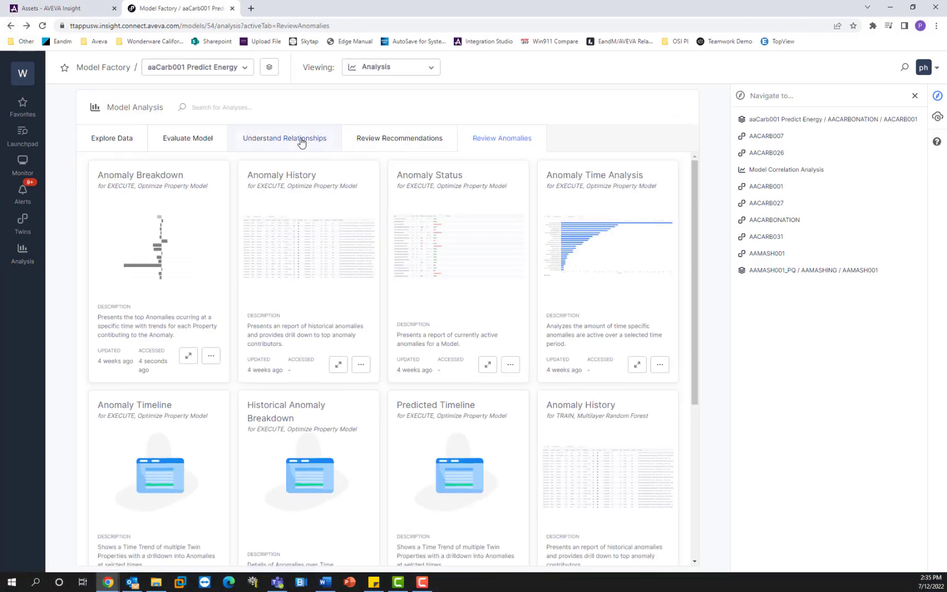
left_click(301, 143)
left_click(333, 261)
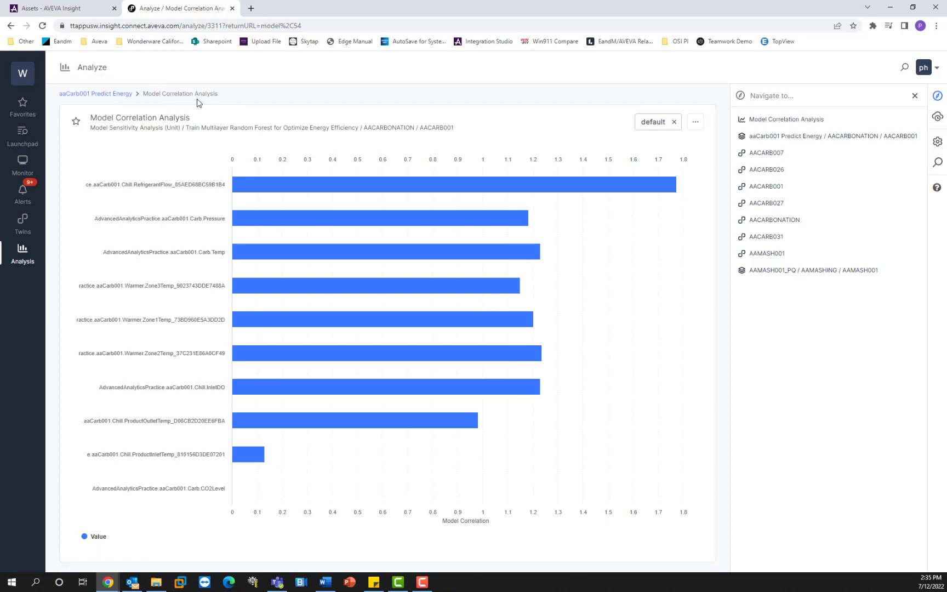
Inspect the correlation chart's options menu and close it without choosing anything
mouse_move(553, 240)
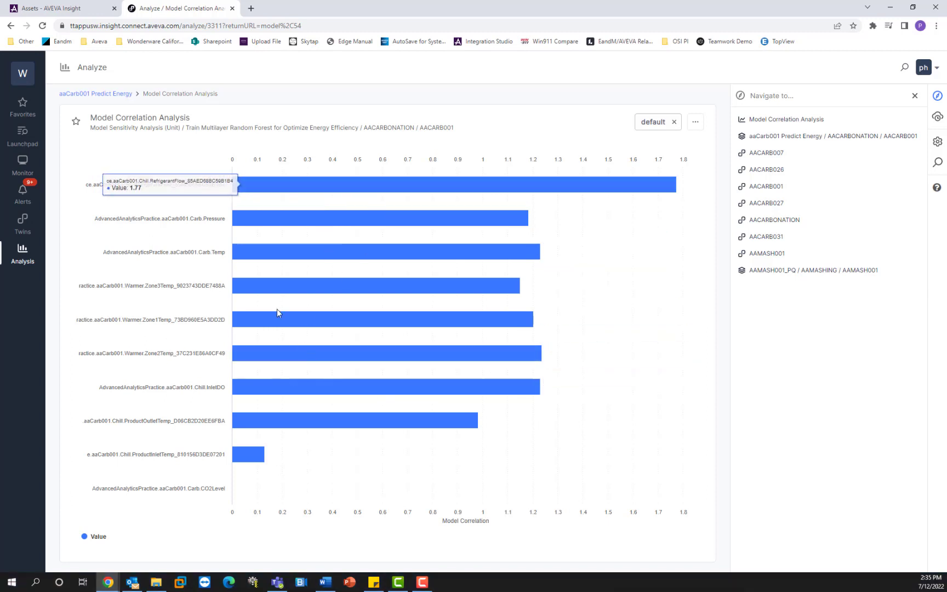
left_click(703, 125)
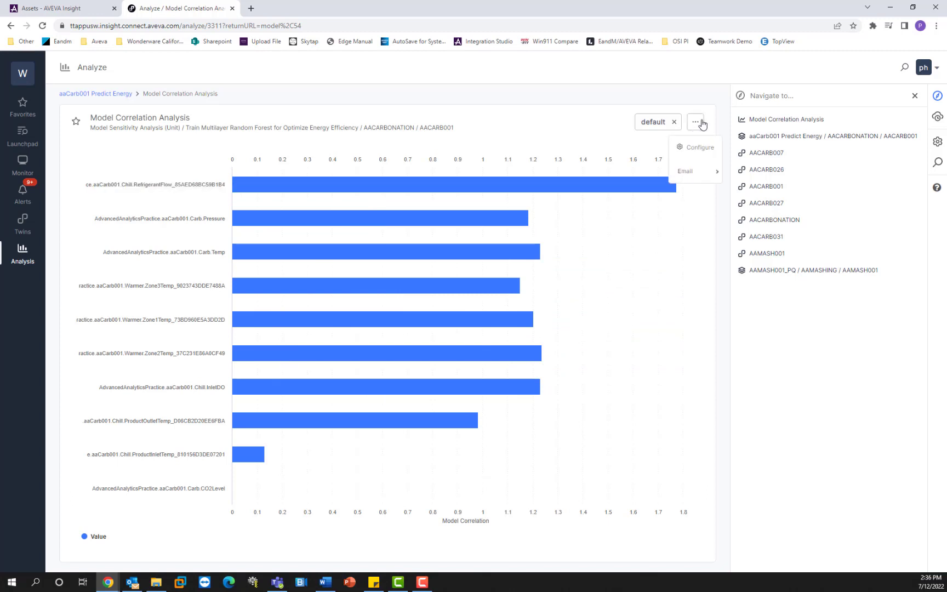
mouse_move(705, 174)
left_click(558, 90)
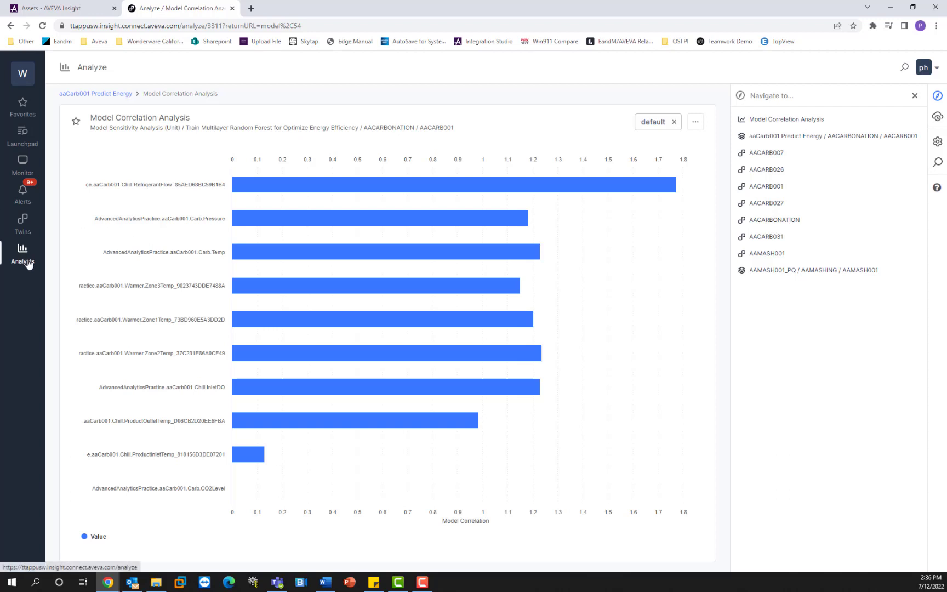
Open the Analyze list from the Analysis sidebar item and scroll through the saved analyses
left_click(26, 260)
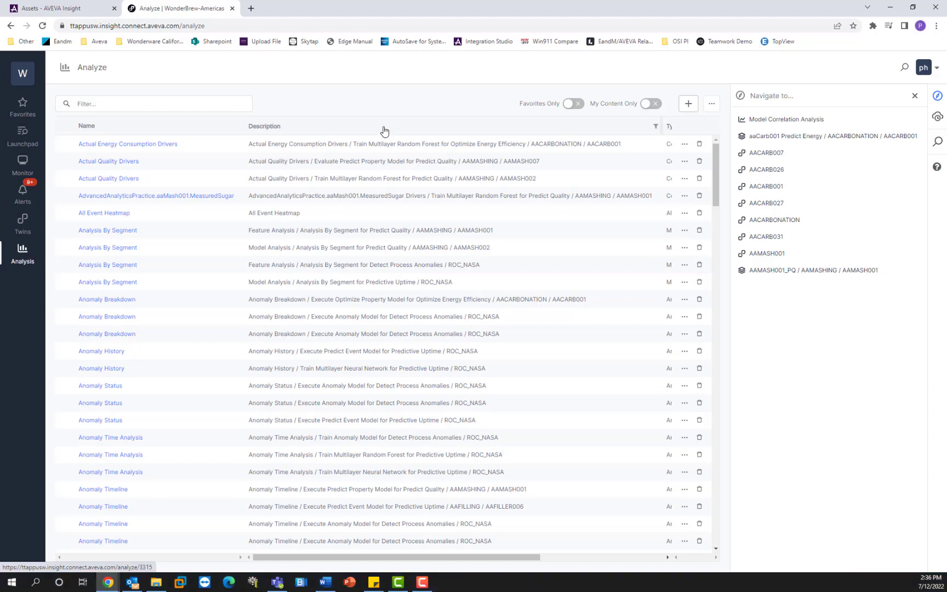
scroll(284, 236, "down", 5)
scroll(284, 236, "down", 20)
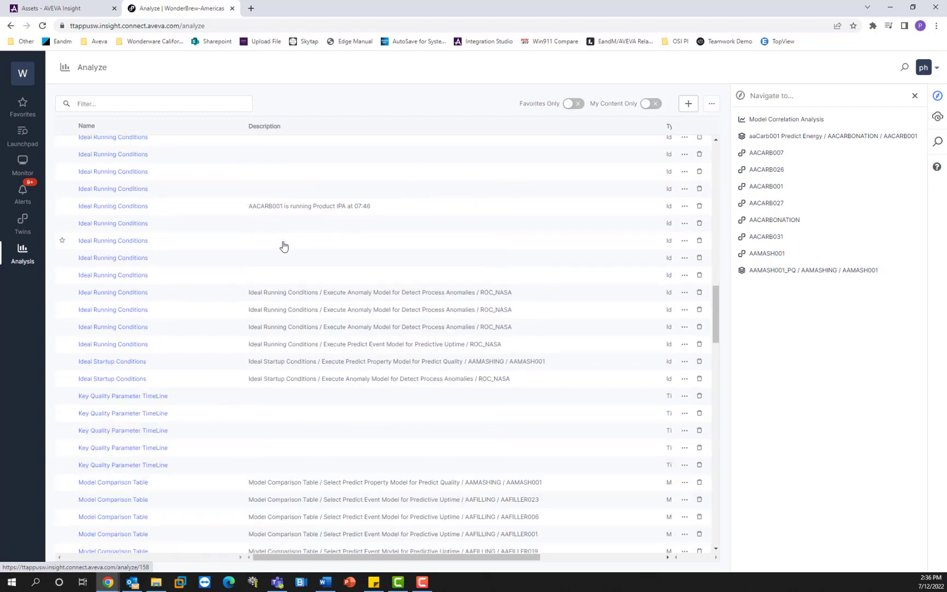
scroll(289, 268, "up", 20)
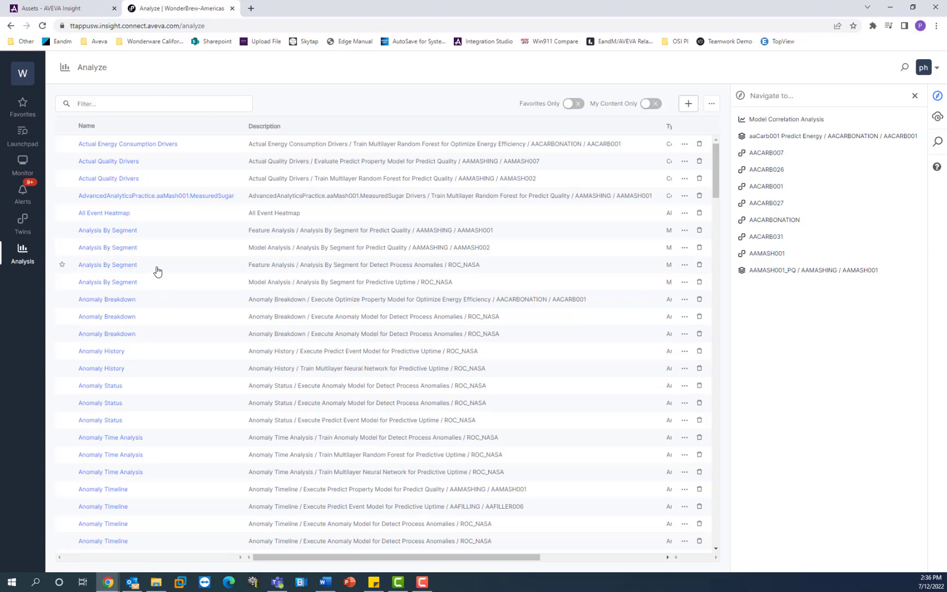
Open the AAMash001 Production Tracking Dashboard, enable Edit, check Actions, and hide the Navigate to panel
left_click(24, 165)
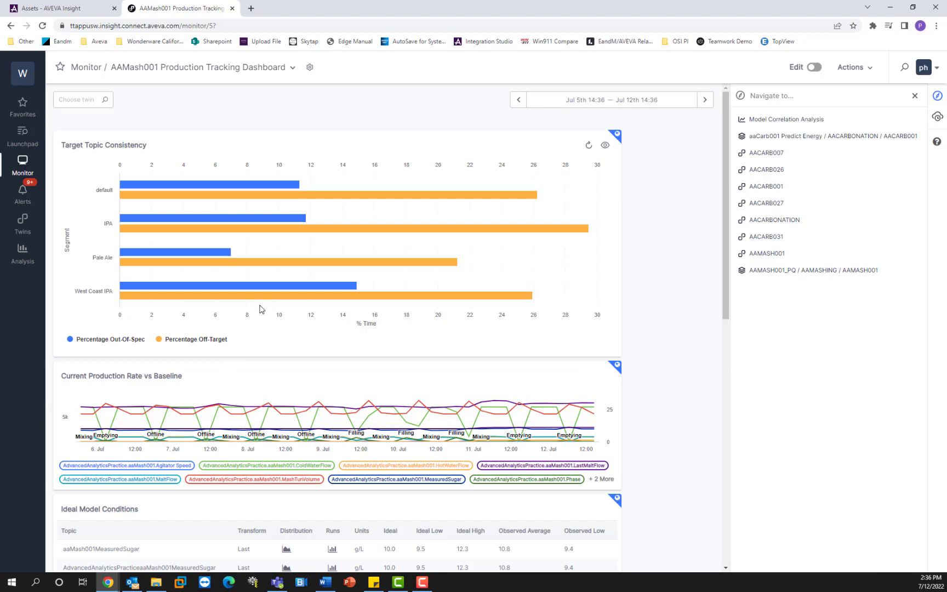
mouse_move(290, 297)
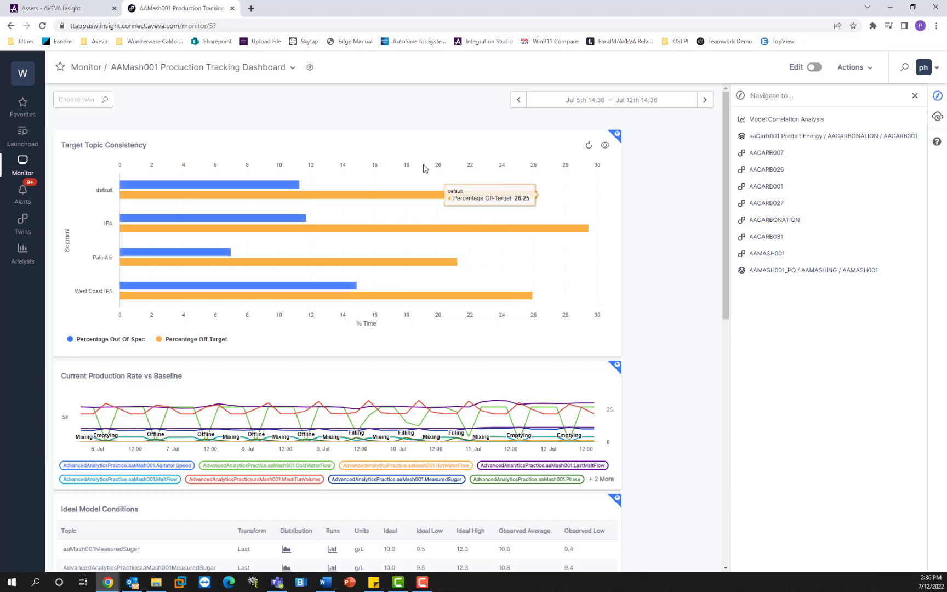
left_click(814, 67)
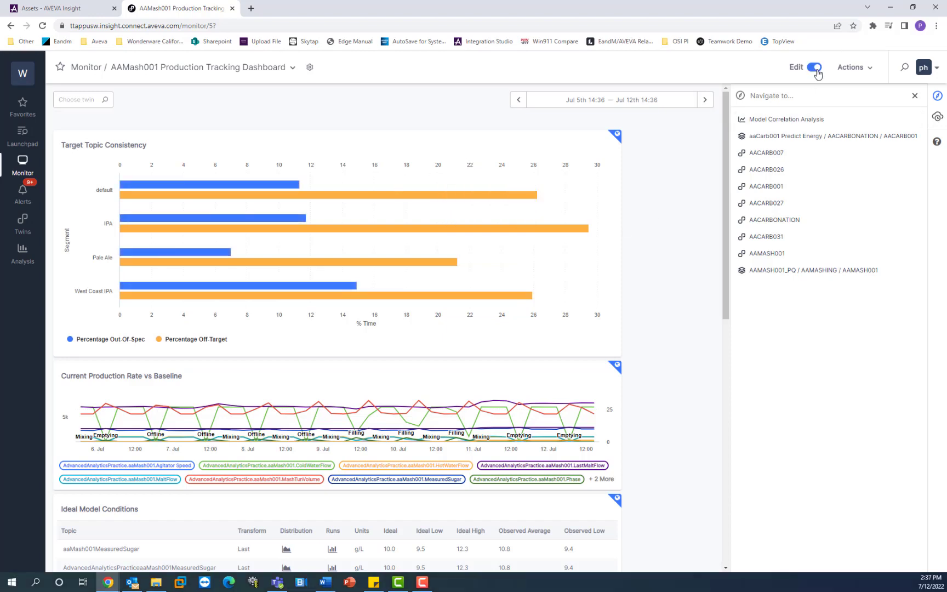
left_click(859, 73)
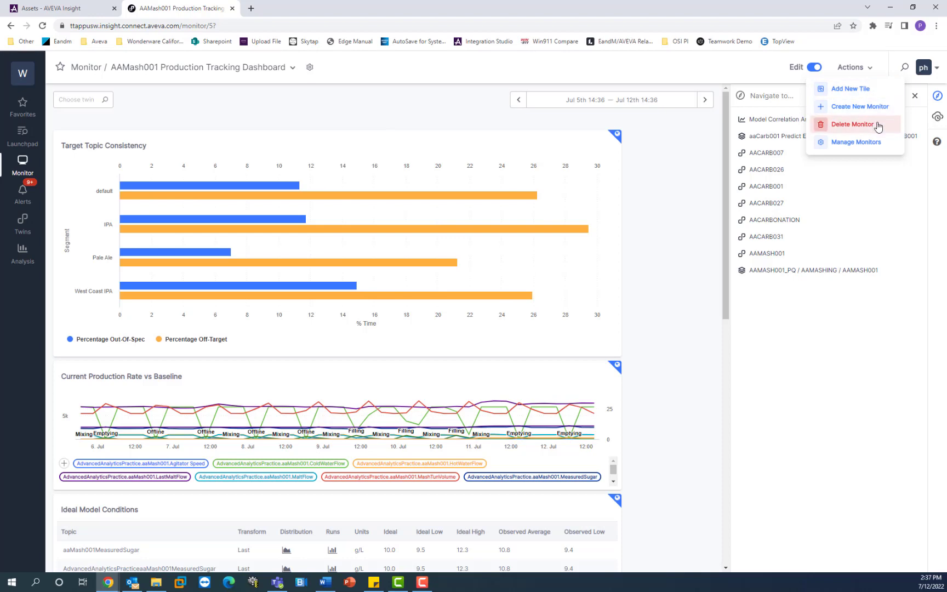
left_click(475, 326)
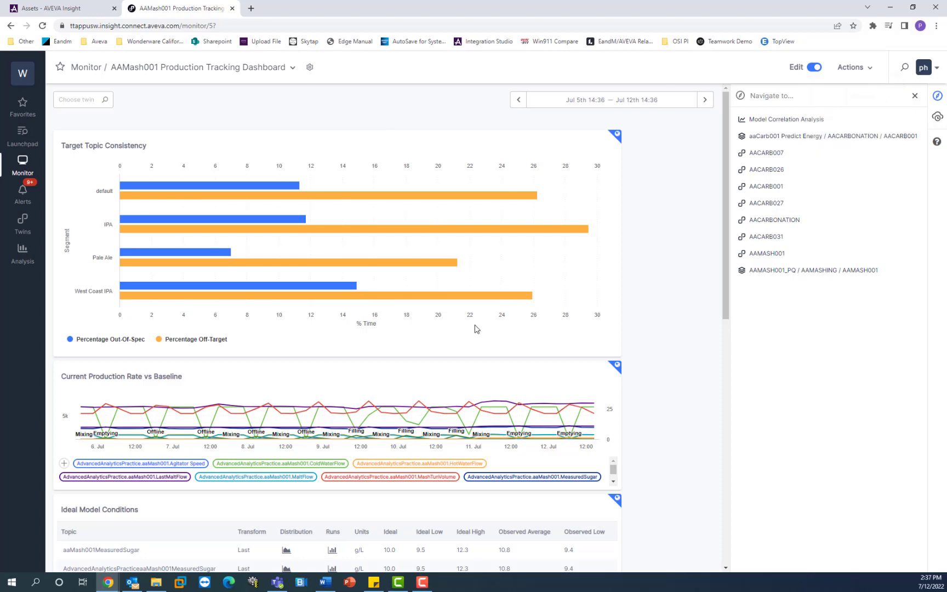
left_click(914, 95)
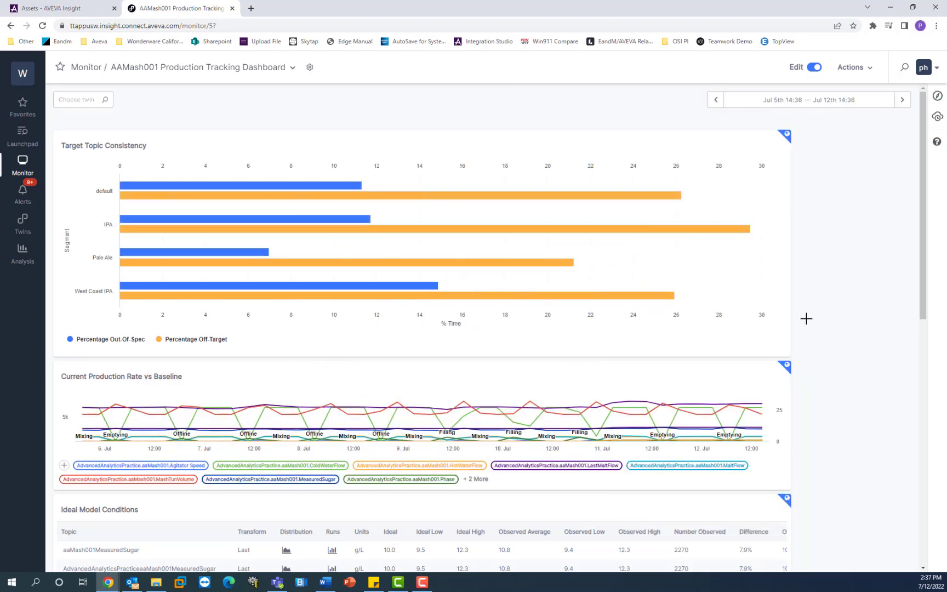
Switch from the dashboard to the Analyze list of all saved analyses
left_click(22, 253)
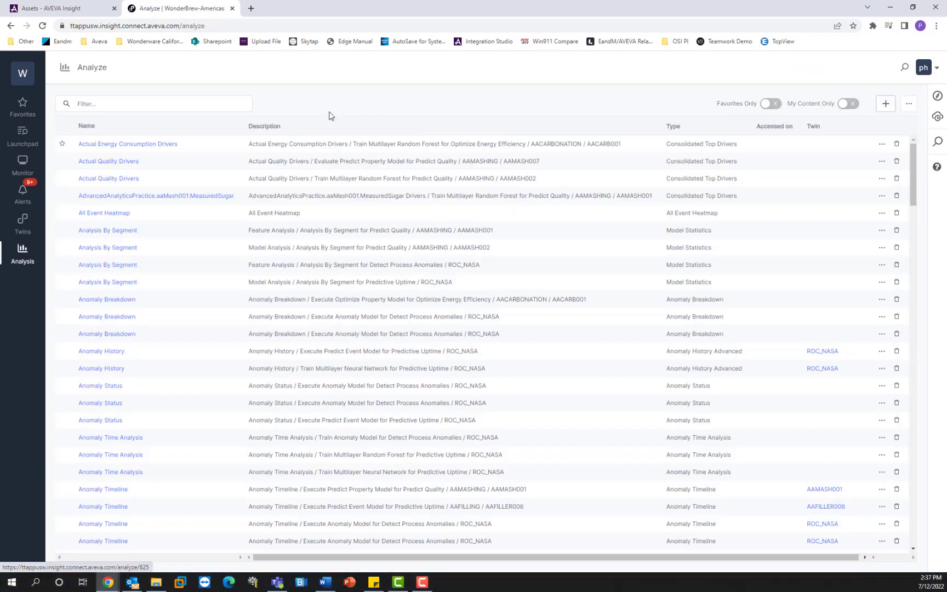